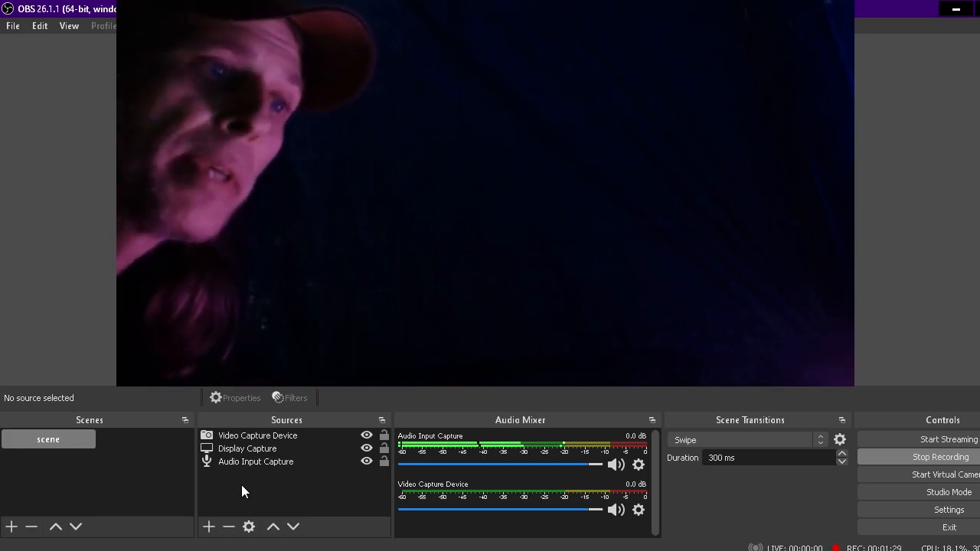
{"action": "left_click", "coordinate": [241, 484]}
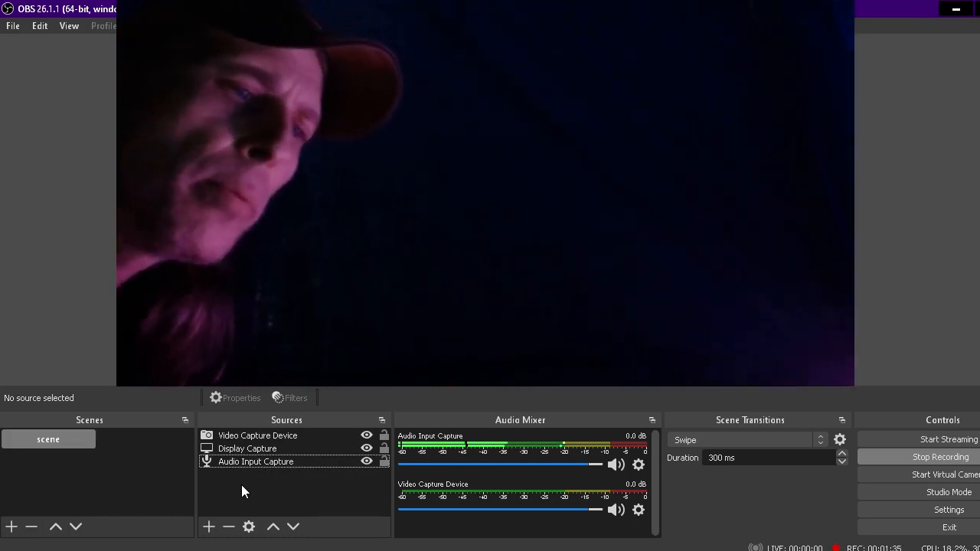
{"action": "left_click", "coordinate": [210, 526]}
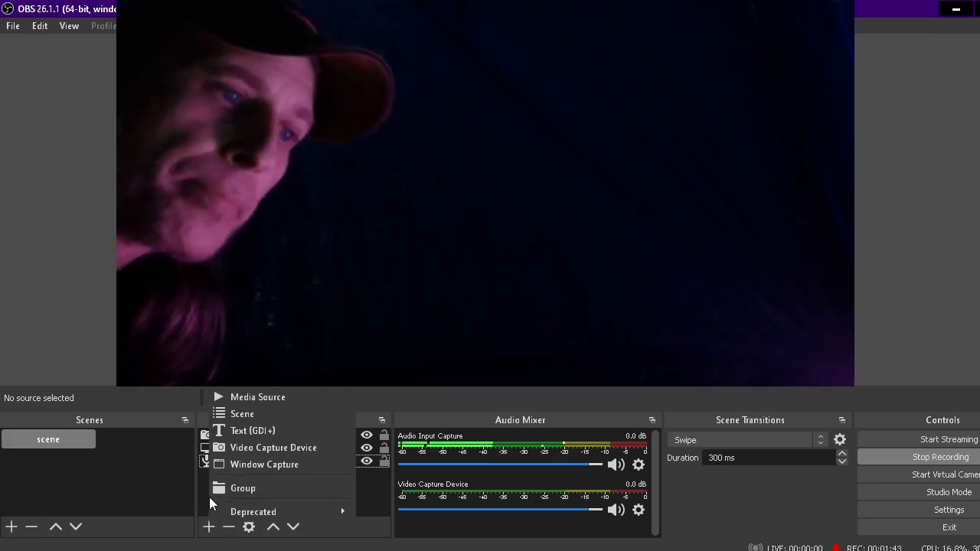
{"action": "left_click", "coordinate": [187, 348]}
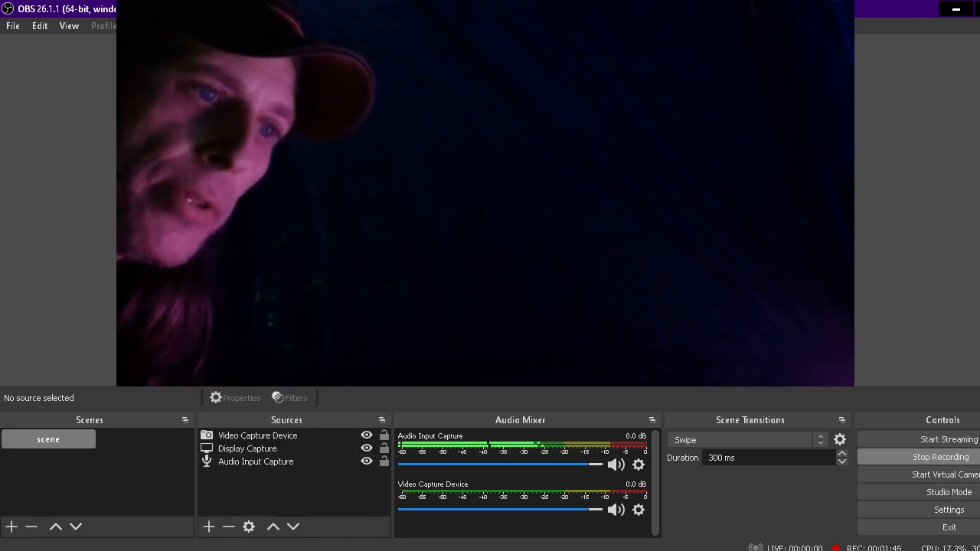
- Move the webcam overlay in the preview over to the upper-right area of the canvas, uncovering the display capture beneath
{"action": "left_click_drag", "start_coordinate": [460, 199], "coordinate": [459, 166]}
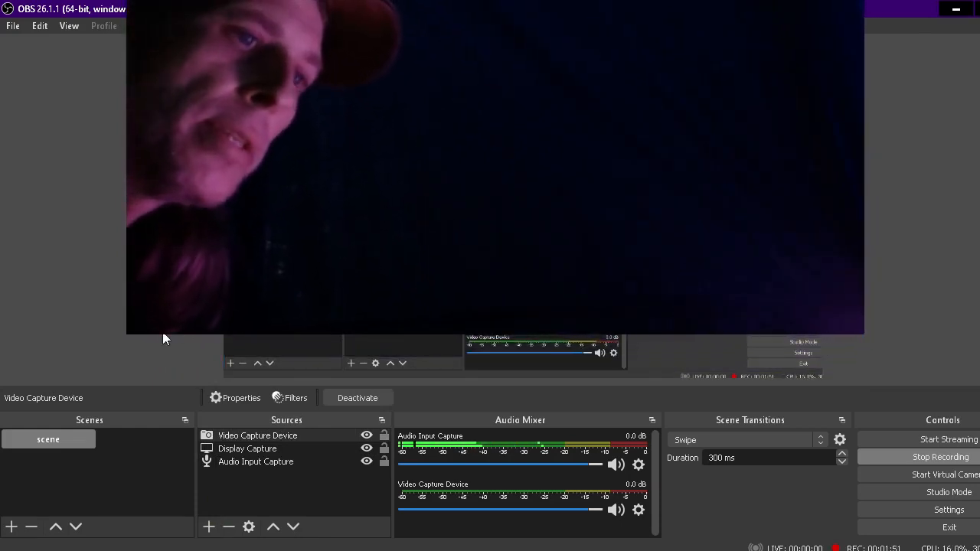
{"action": "left_click", "coordinate": [193, 358]}
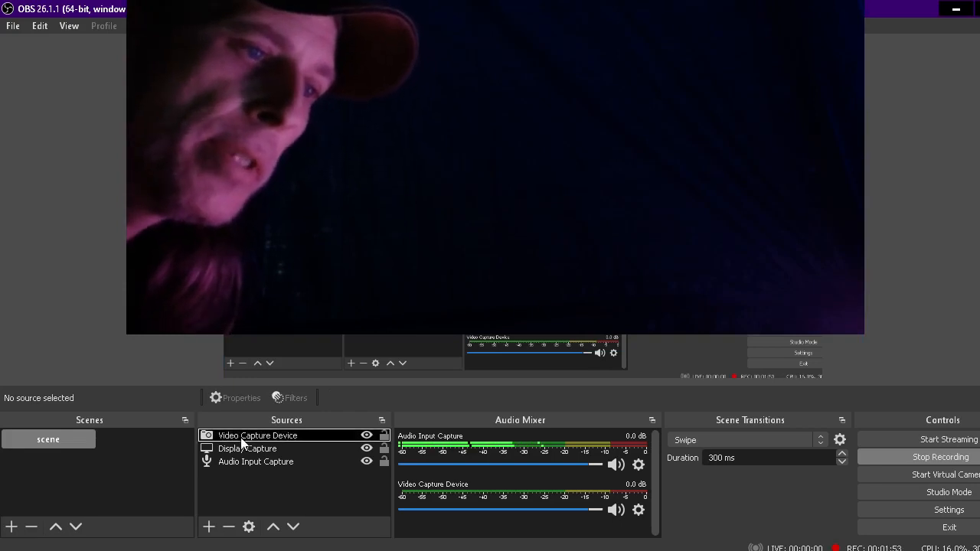
{"action": "left_click", "coordinate": [209, 527]}
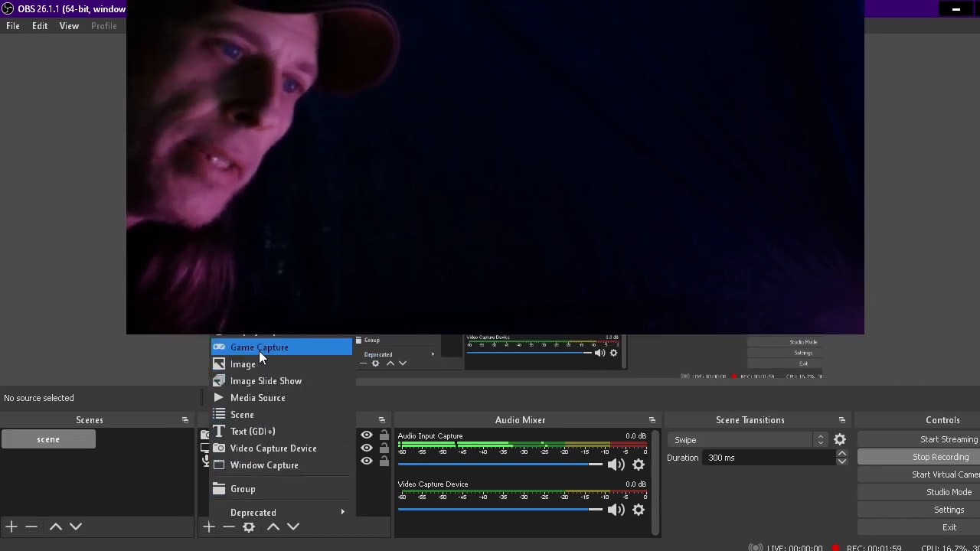
{"action": "key", "text": "Escape"}
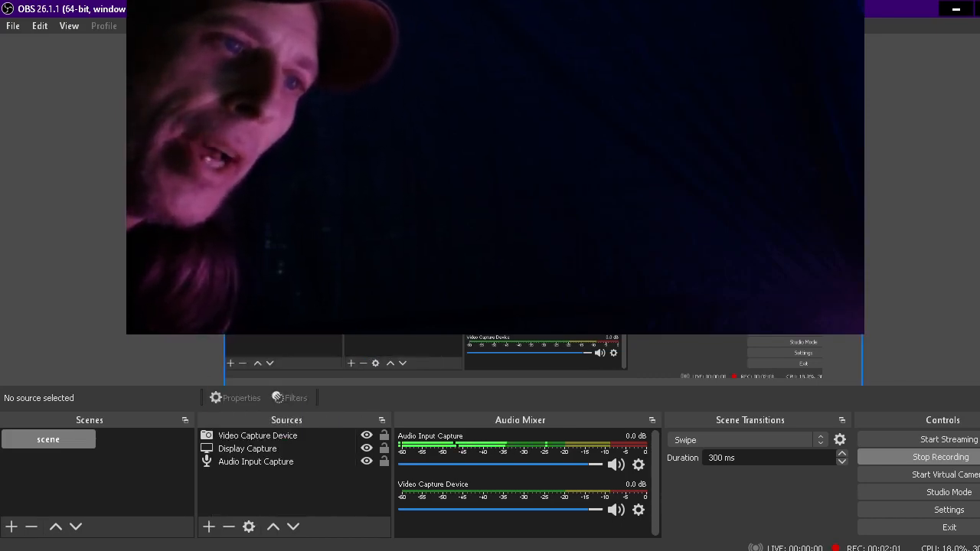
{"action": "left_click_drag", "start_coordinate": [489, 153], "coordinate": [681, 151]}
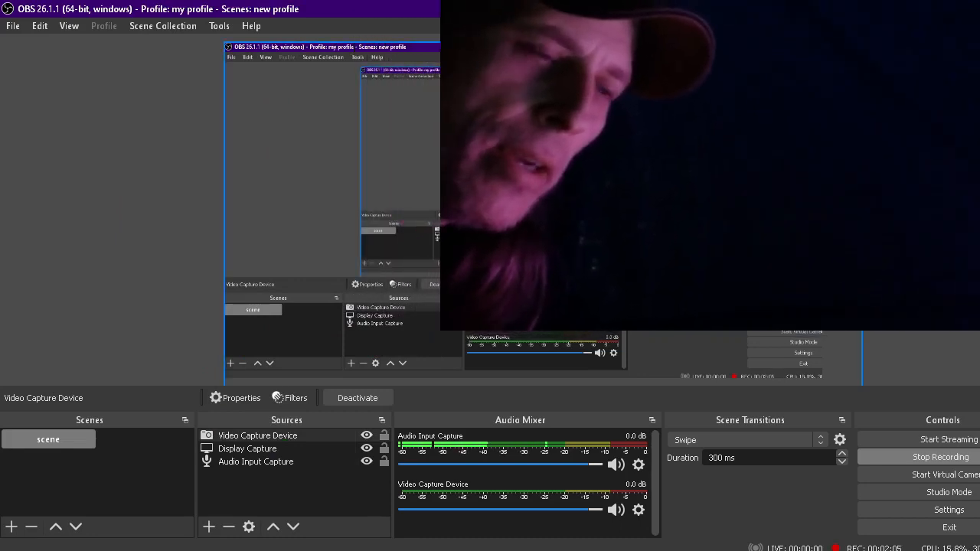
{"action": "left_click", "coordinate": [101, 297]}
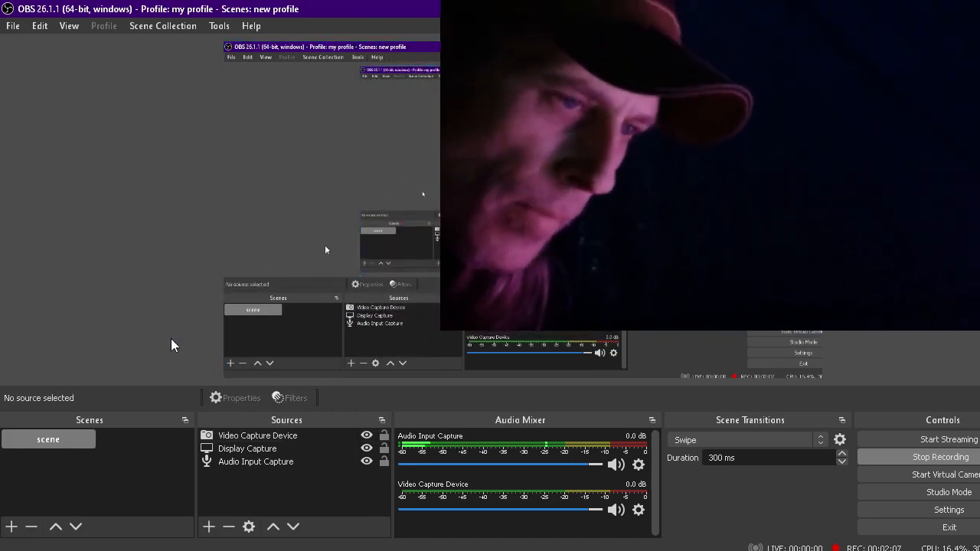
{"action": "left_click", "coordinate": [220, 440]}
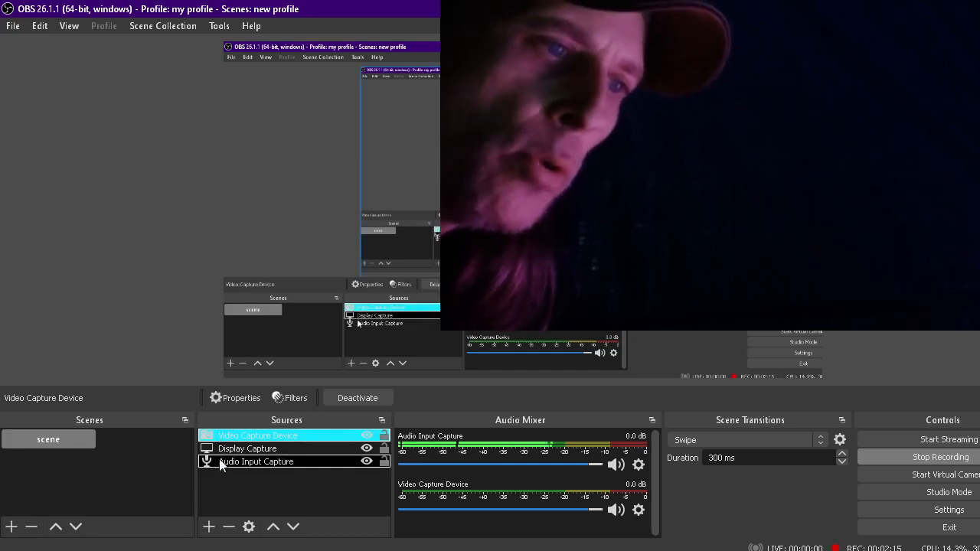
{"action": "left_click", "coordinate": [226, 505]}
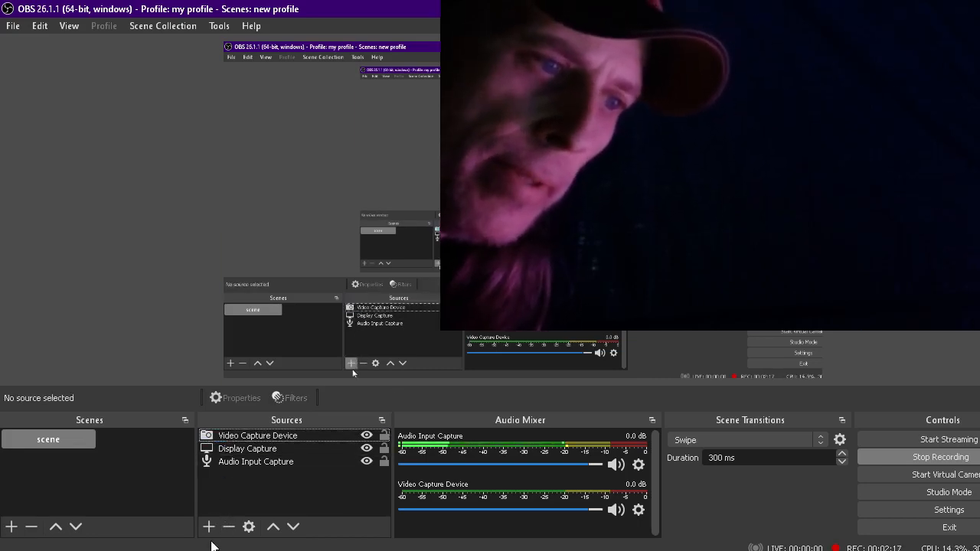
{"action": "left_click", "coordinate": [207, 528]}
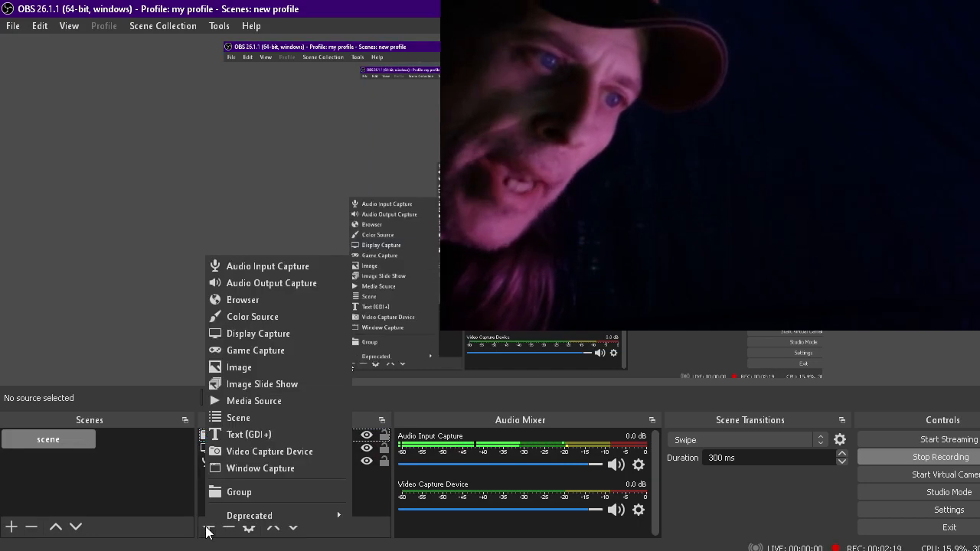
{"action": "left_click", "coordinate": [242, 451]}
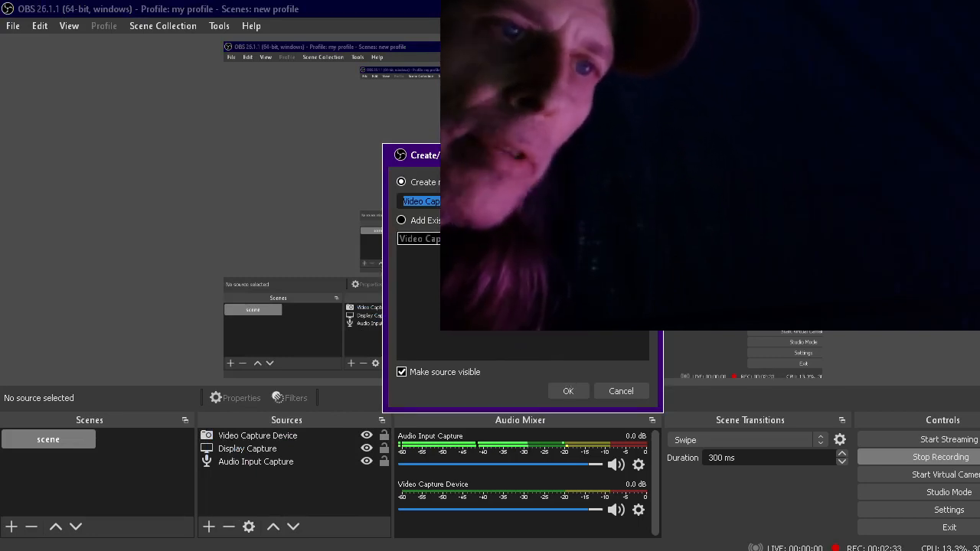
{"action": "key", "text": "Escape"}
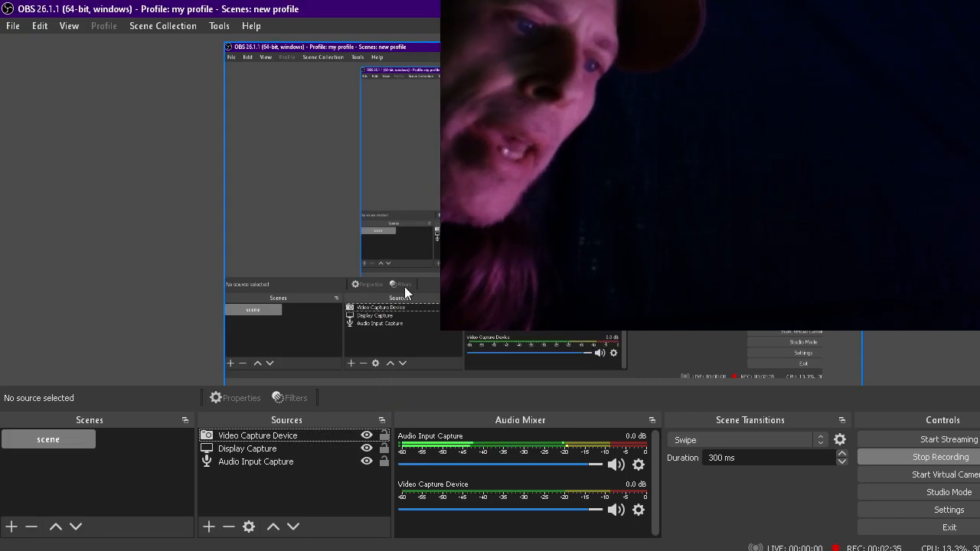
- Switch the existing Video Capture Device source to the HP TrueVision HD Camera and after that to USB Video Device
{"action": "double_click", "coordinate": [303, 436]}
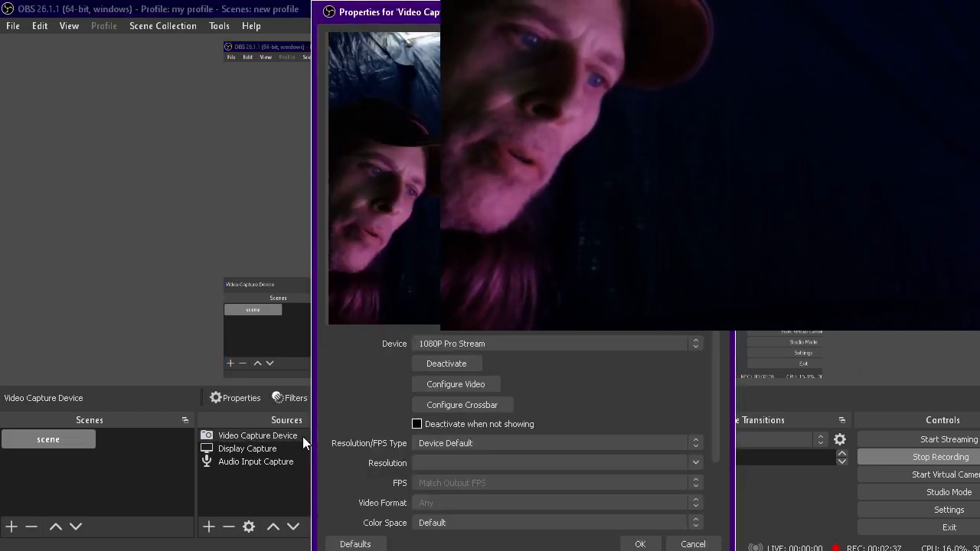
{"action": "left_click", "coordinate": [154, 353]}
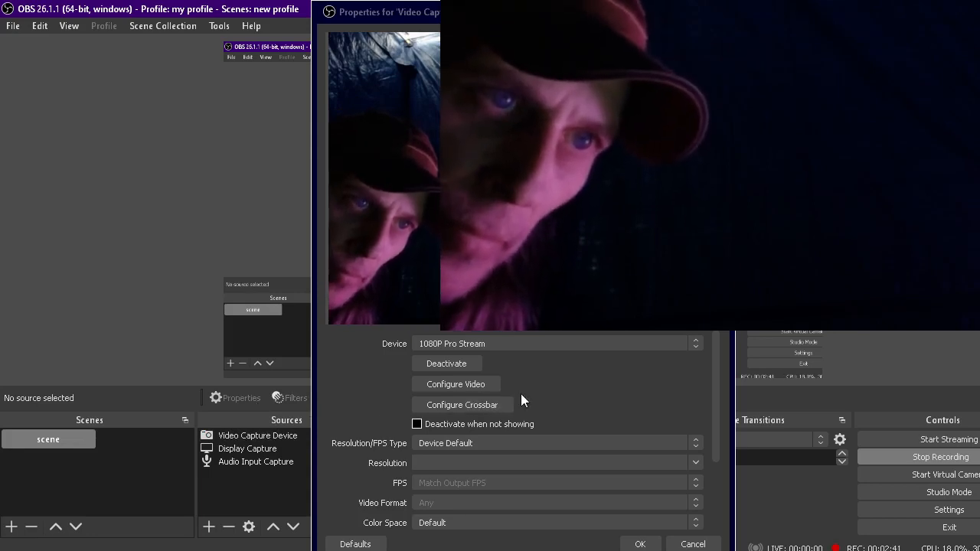
{"action": "left_click", "coordinate": [497, 344]}
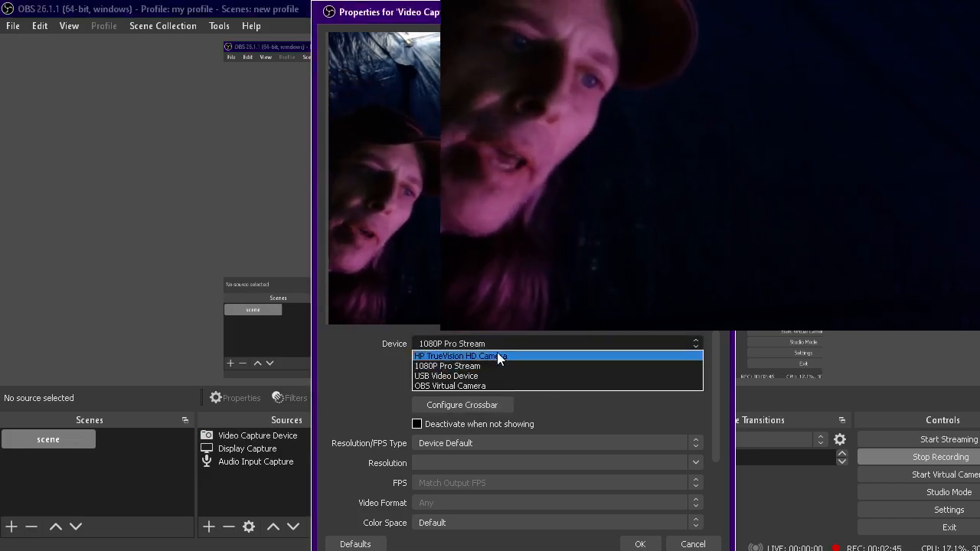
{"action": "left_click", "coordinate": [496, 355]}
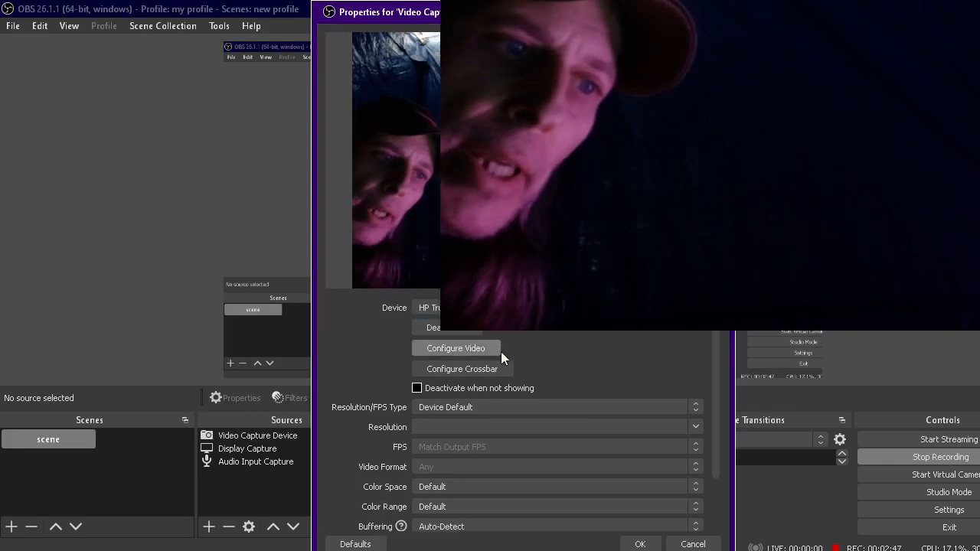
{"action": "left_click", "coordinate": [520, 307]}
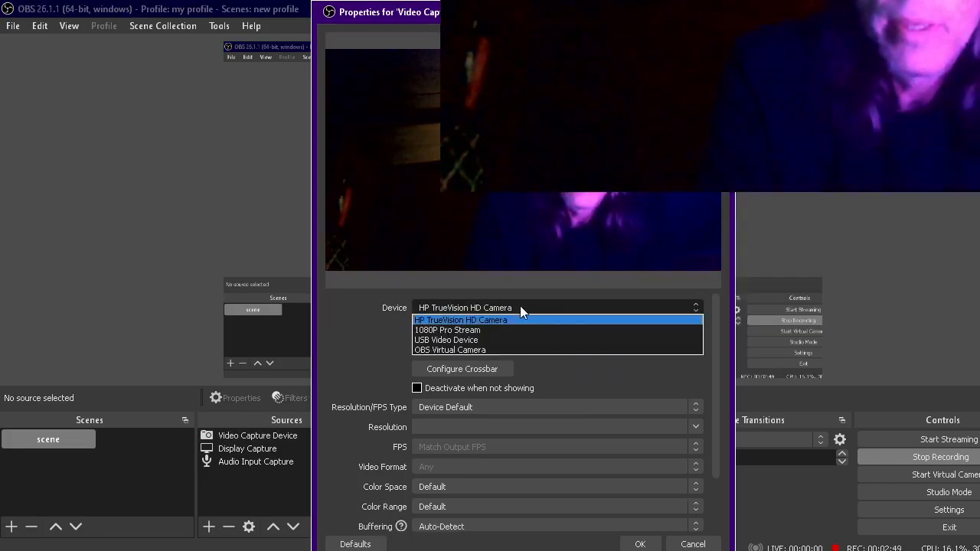
{"action": "left_click", "coordinate": [489, 341]}
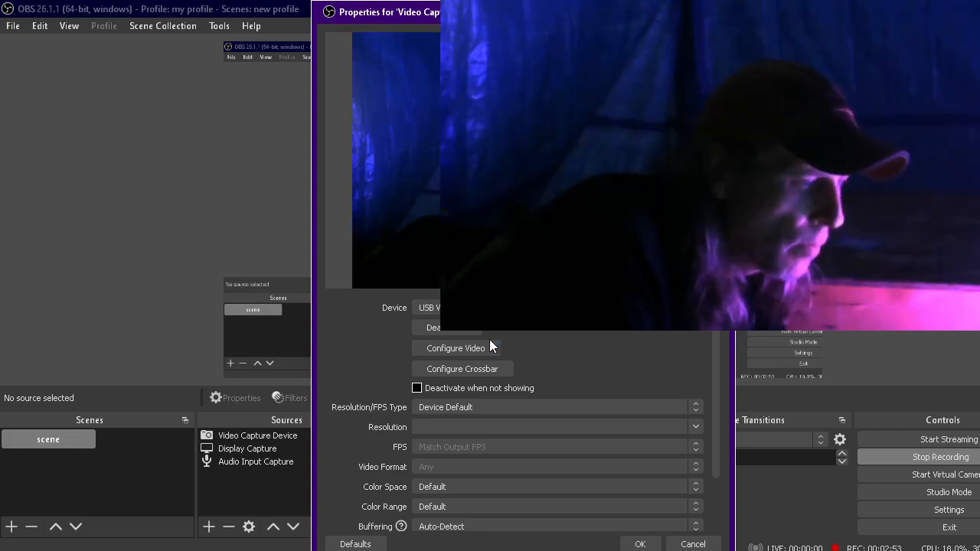
- Set the Video Capture Device source's camera to 1080P Pro Stream and accept the properties
{"action": "left_click", "coordinate": [494, 307]}
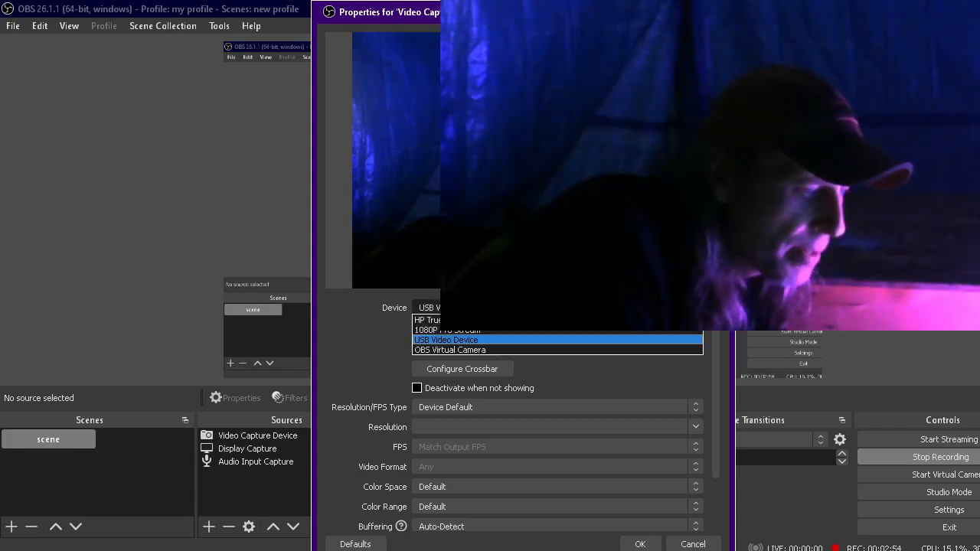
{"action": "left_click", "coordinate": [494, 331]}
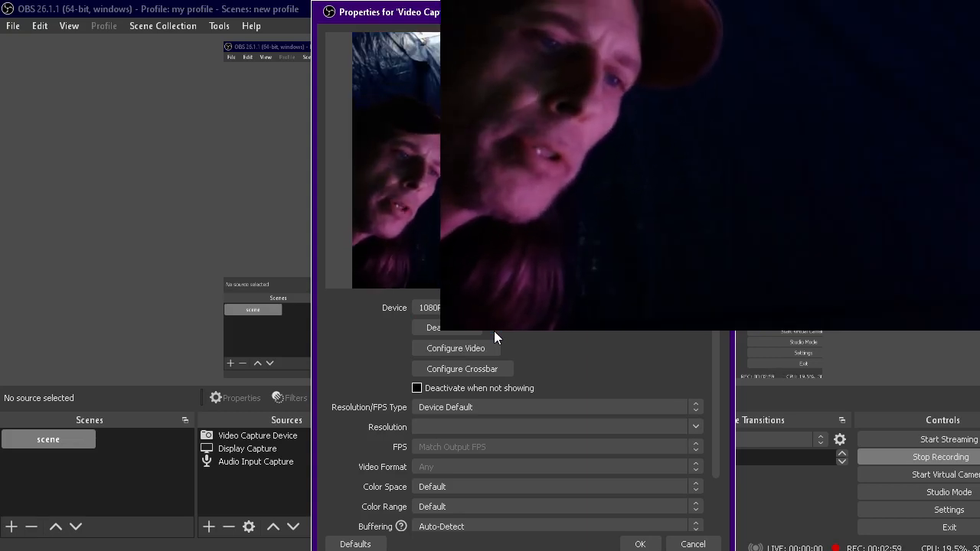
{"action": "left_click", "coordinate": [655, 545]}
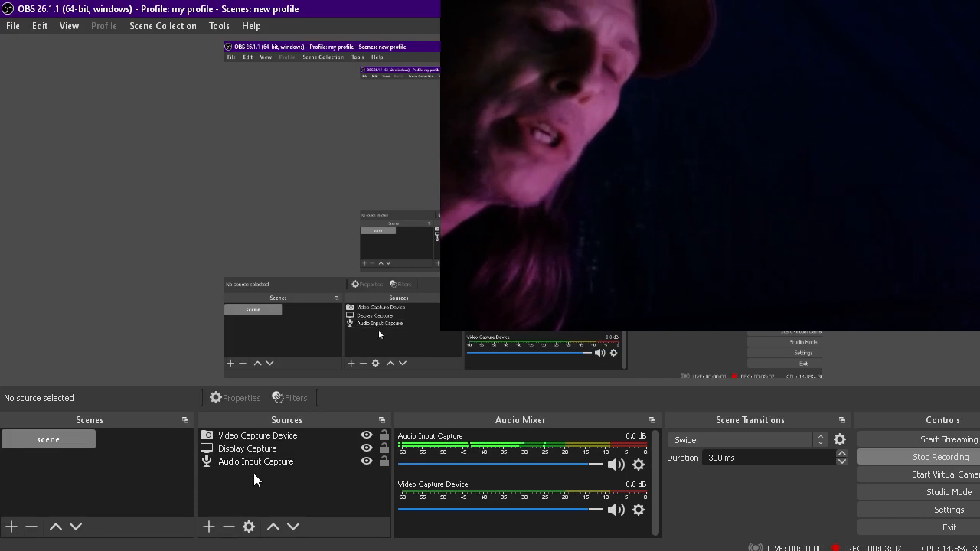
- Add a new Audio Input Capture source with Microphone (USB Audio Device) as its device
{"action": "left_click", "coordinate": [208, 526]}
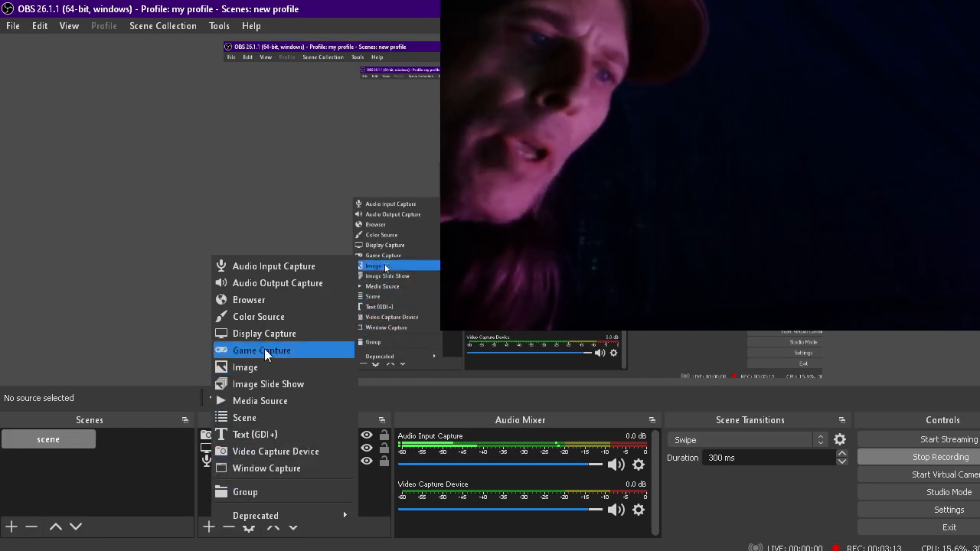
{"action": "left_click", "coordinate": [262, 271]}
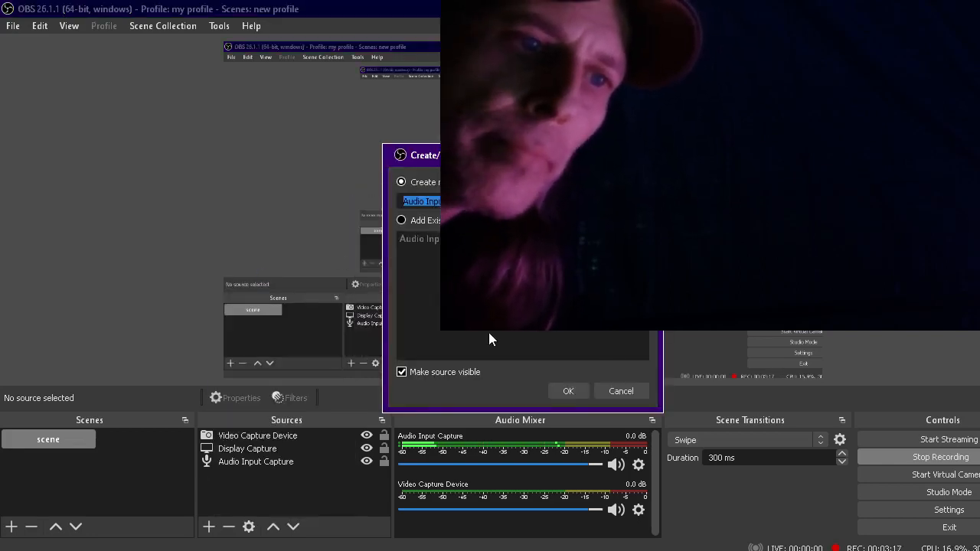
{"action": "left_click", "coordinate": [573, 388]}
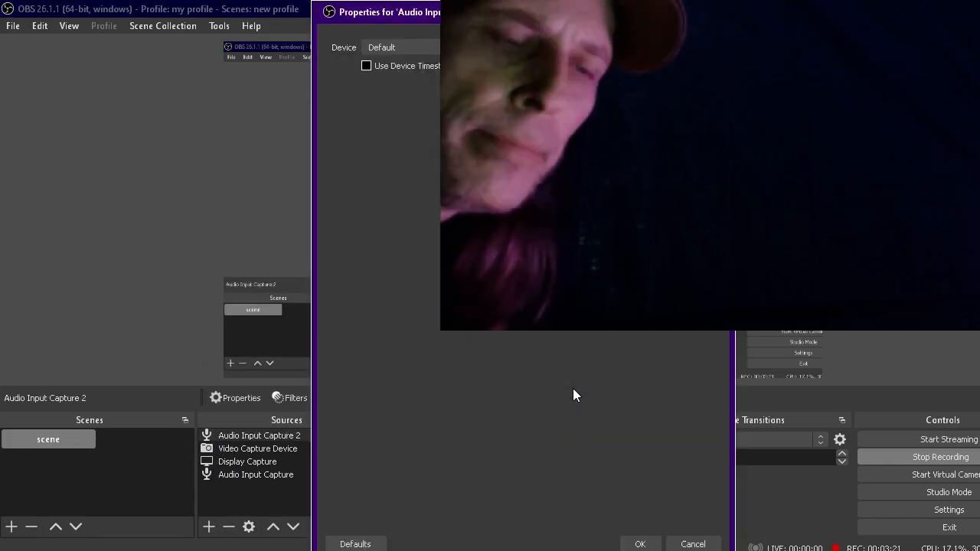
{"action": "left_click", "coordinate": [411, 46]}
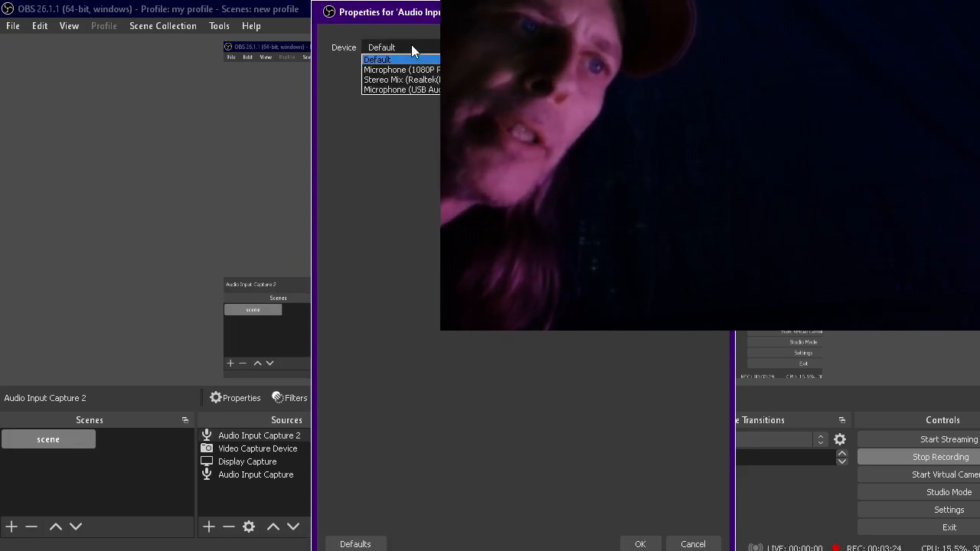
{"action": "left_click", "coordinate": [411, 90]}
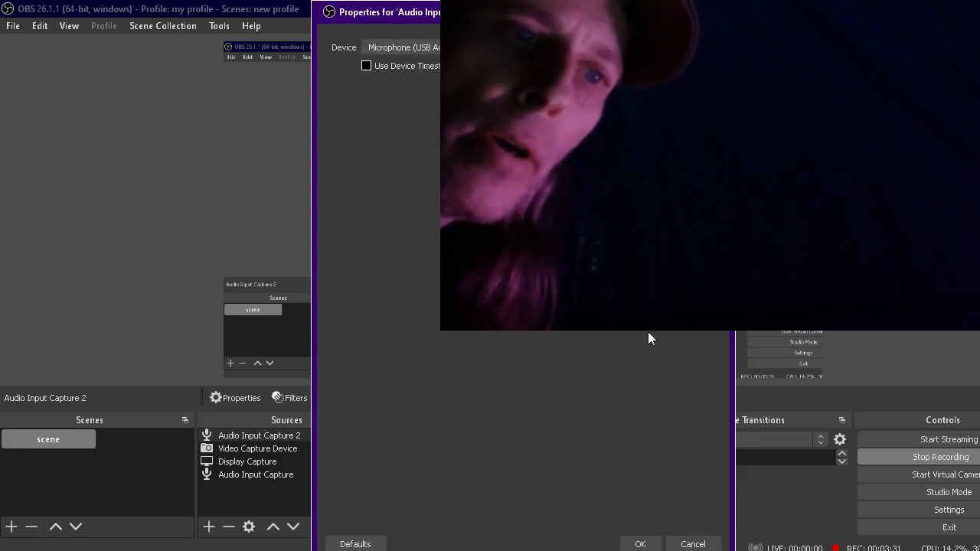
{"action": "left_click", "coordinate": [640, 540]}
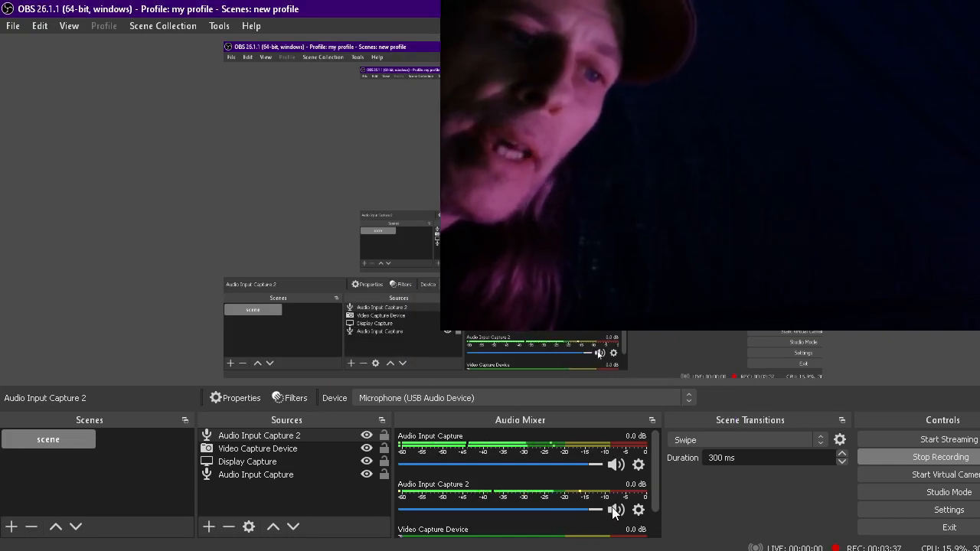
- Compare the two microphones by muting each in turn, leaving Audio Input Capture muted and Audio Input Capture 2 unmuted
{"action": "left_click", "coordinate": [615, 464]}
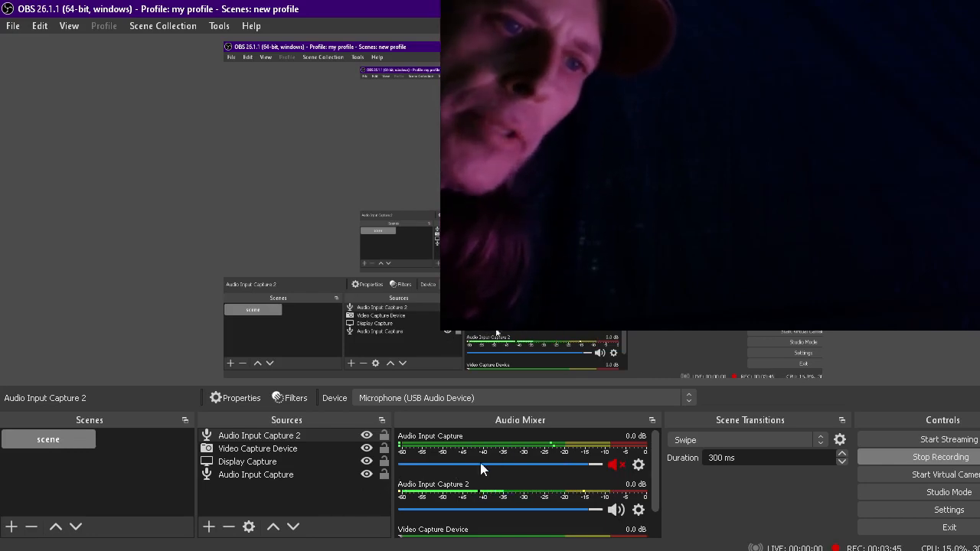
{"action": "left_click", "coordinate": [610, 465]}
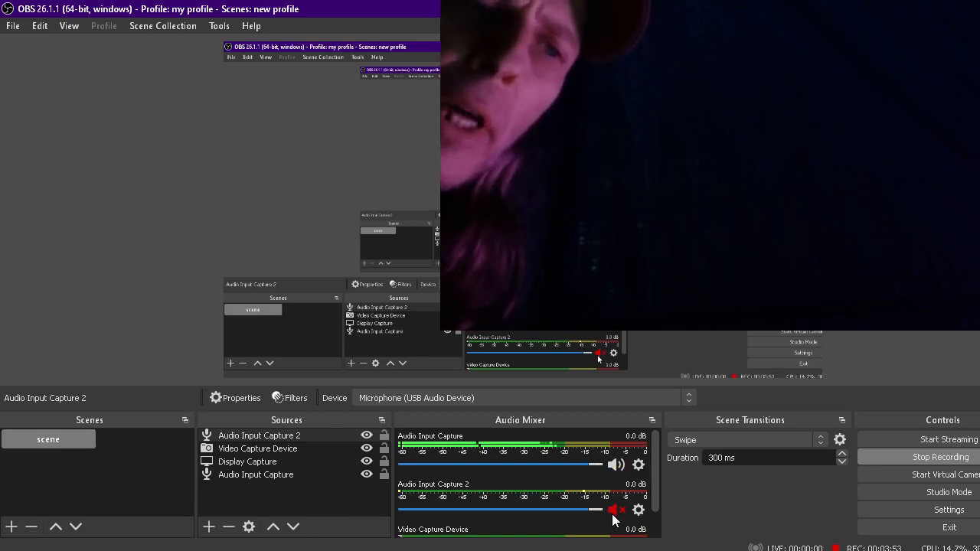
{"action": "left_click", "coordinate": [613, 510]}
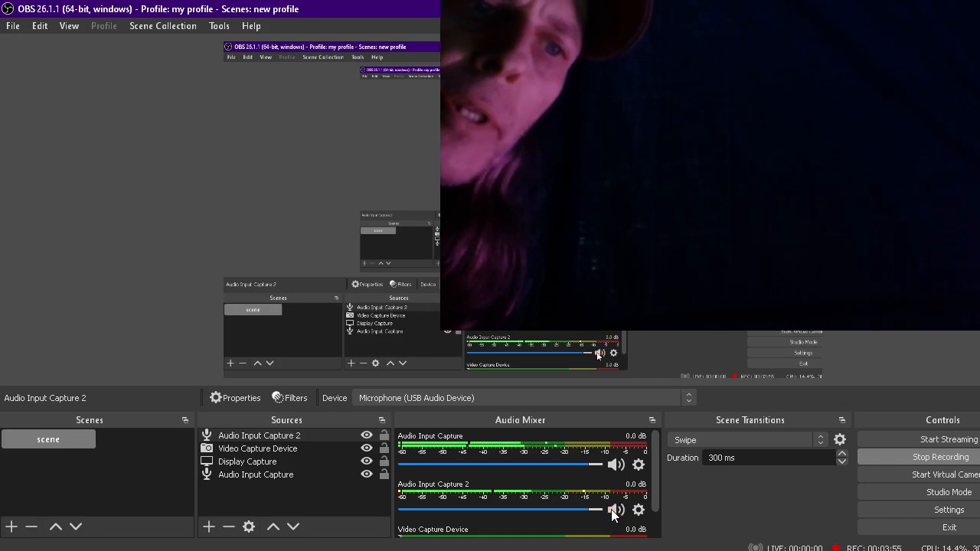
{"action": "left_click", "coordinate": [612, 464]}
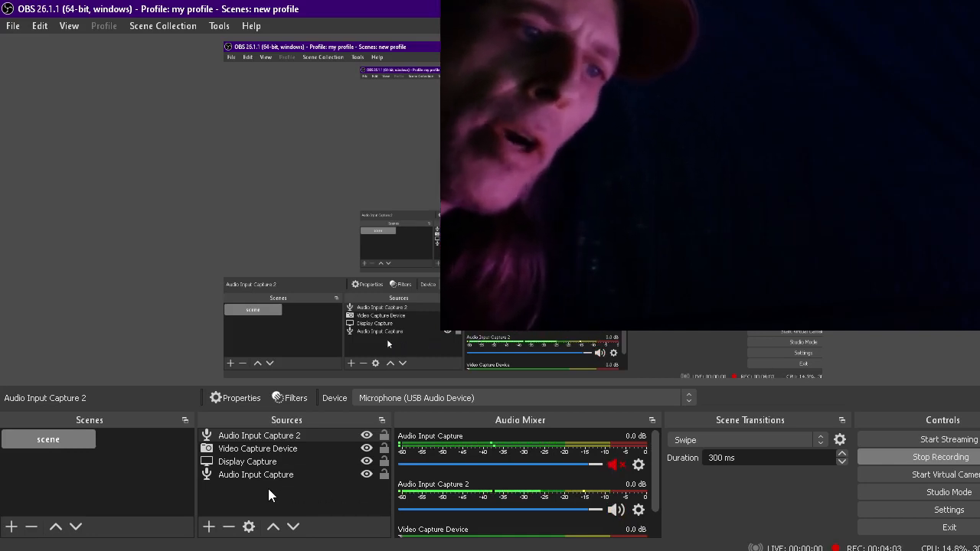
- Add a Noise Suppression filter under its default name to the Audio Input Capture 2 source and close its filters
{"action": "left_click", "coordinate": [253, 436]}
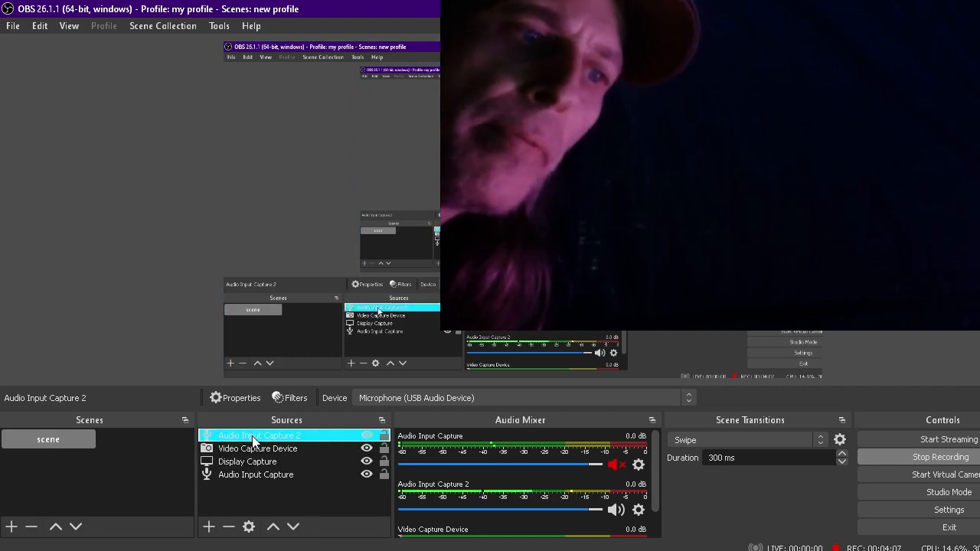
{"action": "right_click", "coordinate": [253, 436]}
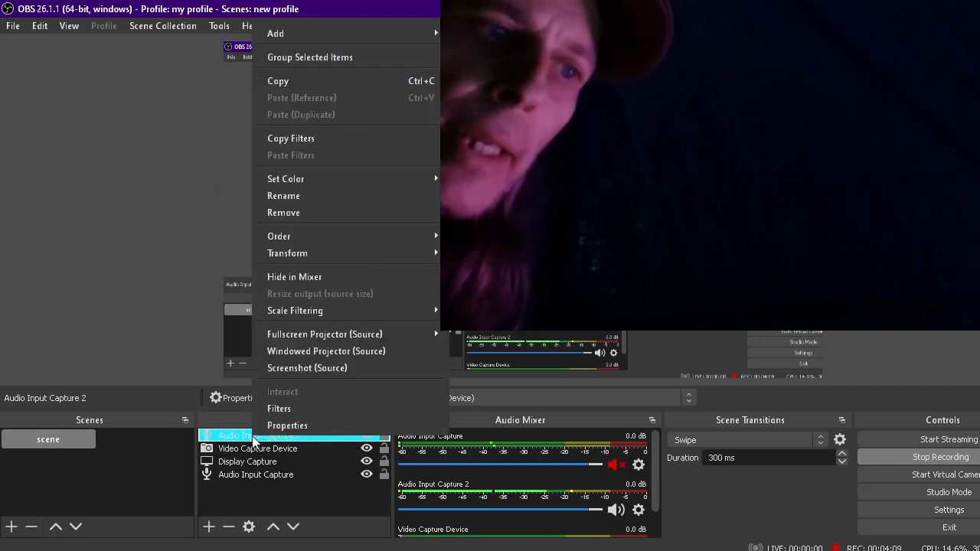
{"action": "left_click", "coordinate": [290, 409]}
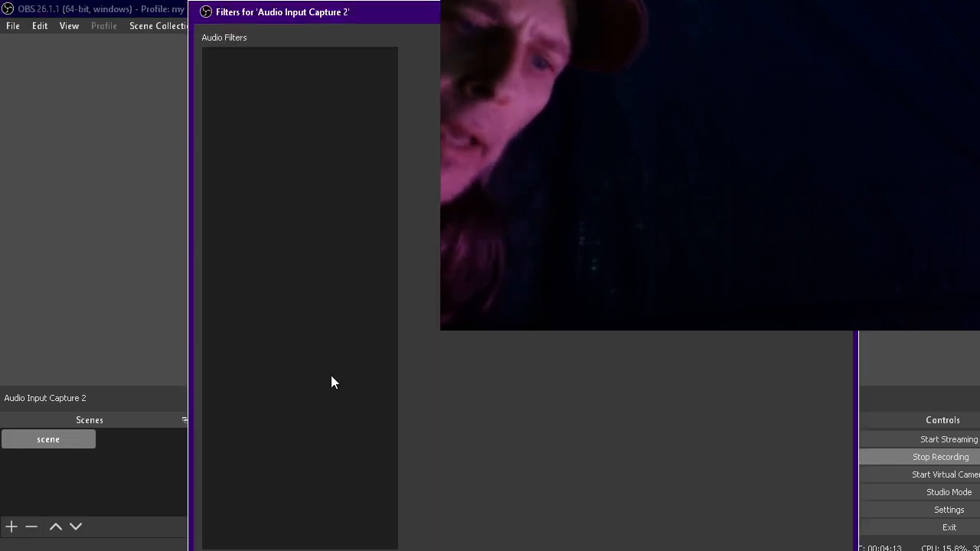
{"action": "right_click", "coordinate": [331, 381]}
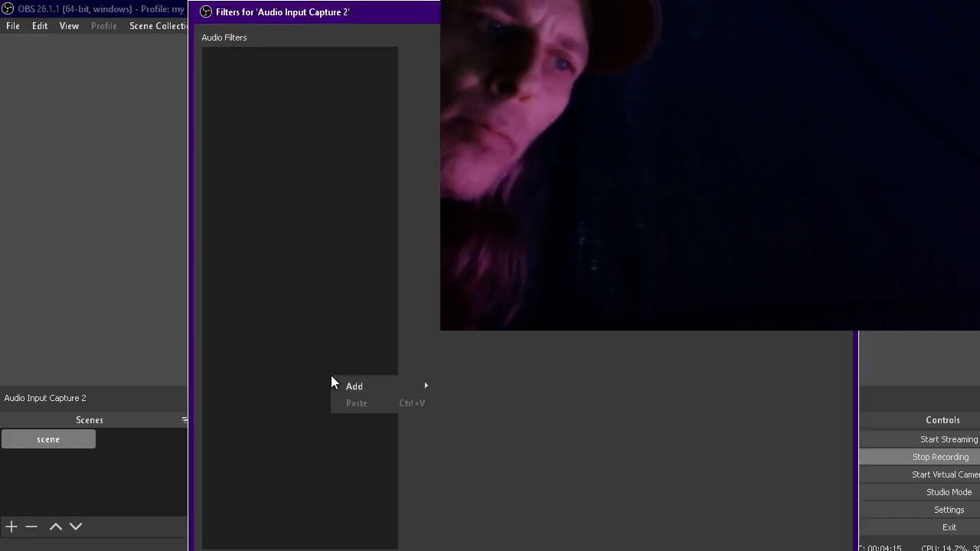
{"action": "mouse_move", "coordinate": [355, 387]}
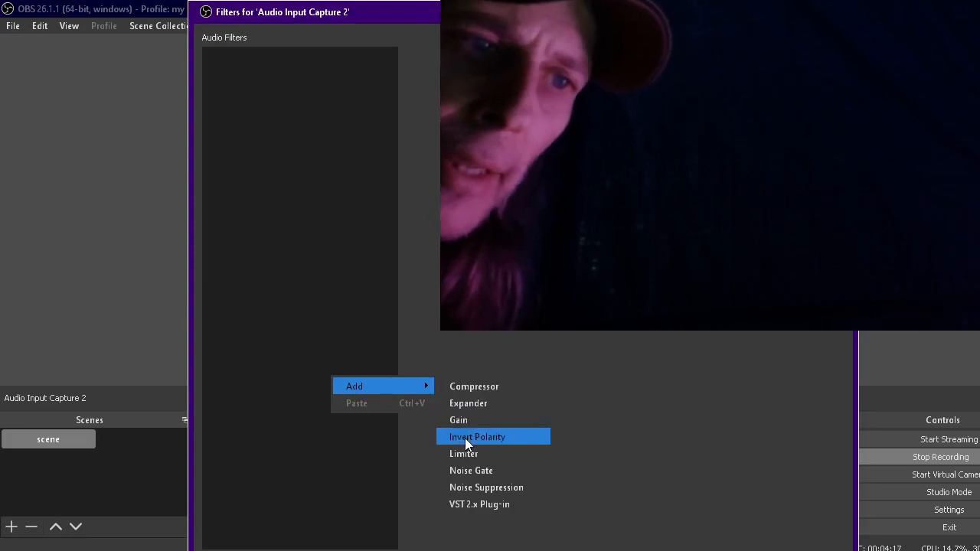
{"action": "left_click", "coordinate": [472, 487]}
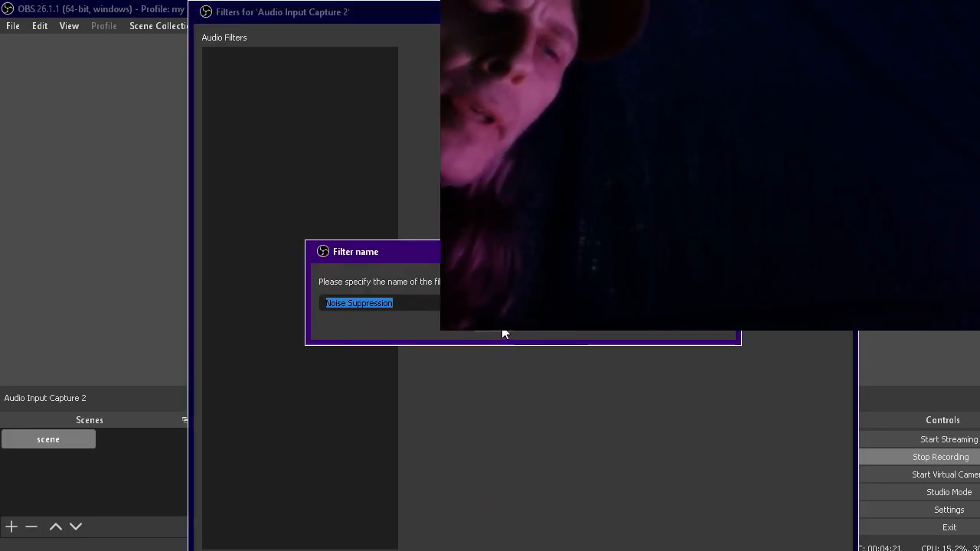
{"action": "key", "text": "Return"}
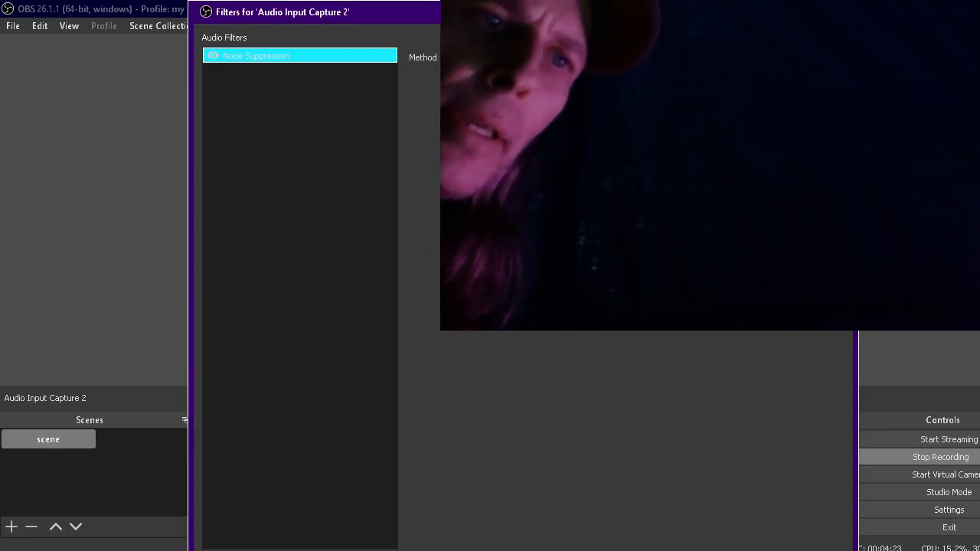
{"action": "key", "text": "Escape"}
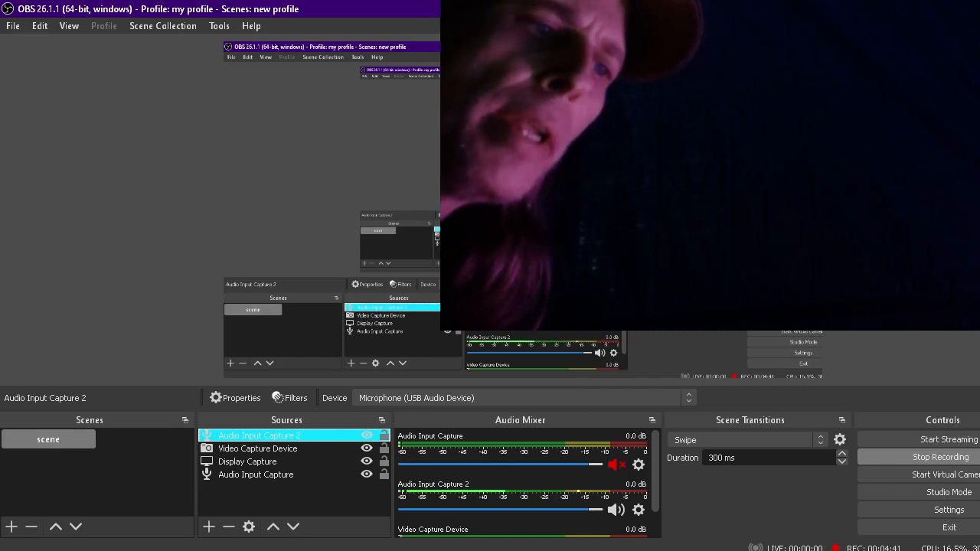
- Remove the Noise Suppression filter from the Audio Input Capture 2 source and close its filters
{"action": "right_click", "coordinate": [298, 440]}
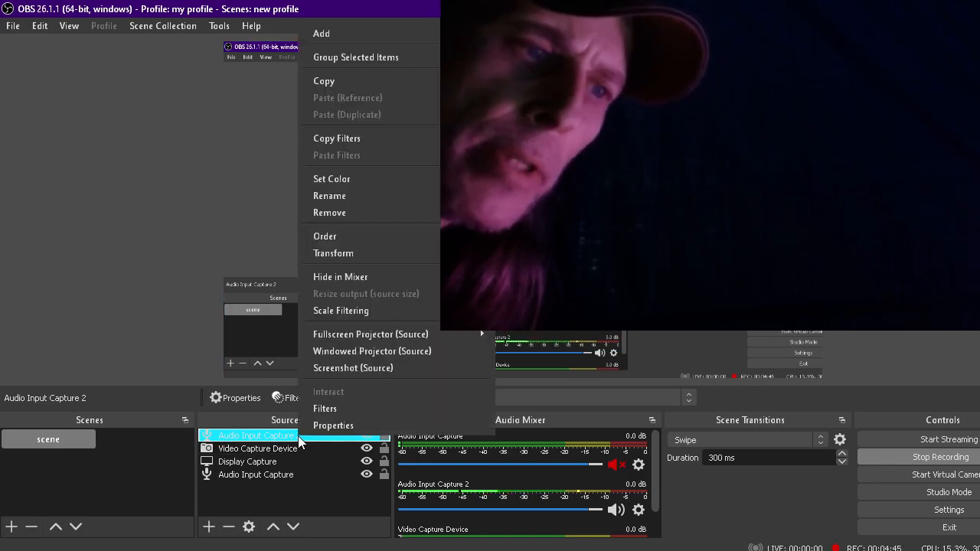
{"action": "left_click", "coordinate": [335, 409]}
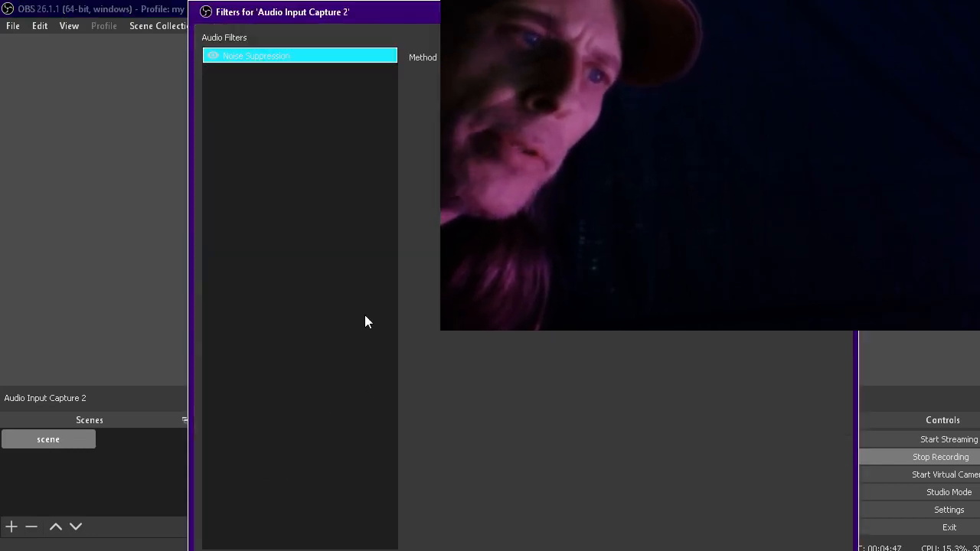
{"action": "right_click", "coordinate": [337, 305]}
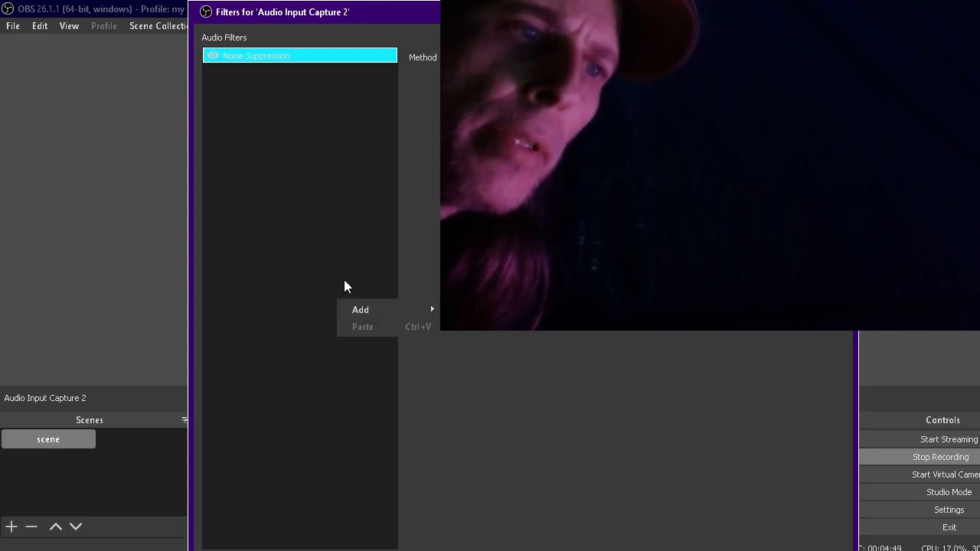
{"action": "left_click", "coordinate": [341, 99]}
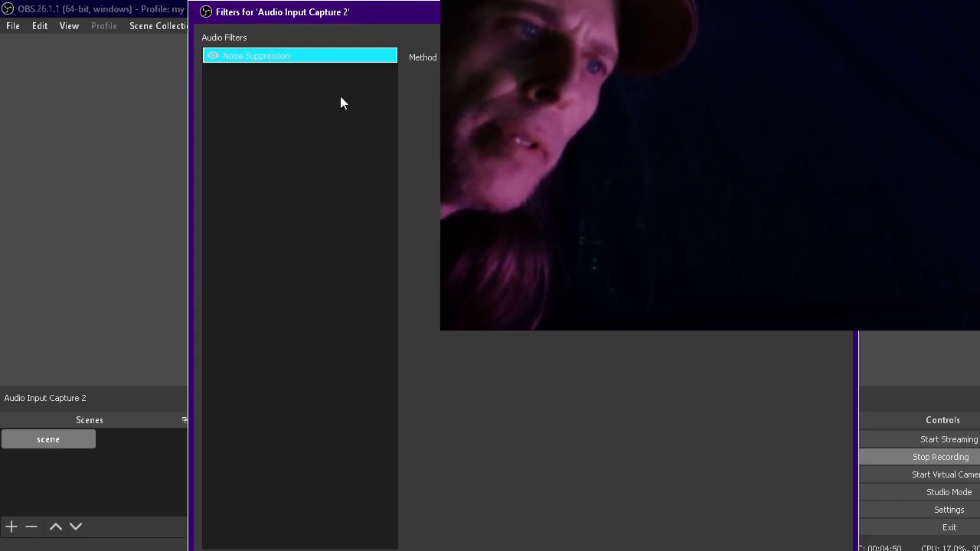
{"action": "right_click", "coordinate": [331, 57]}
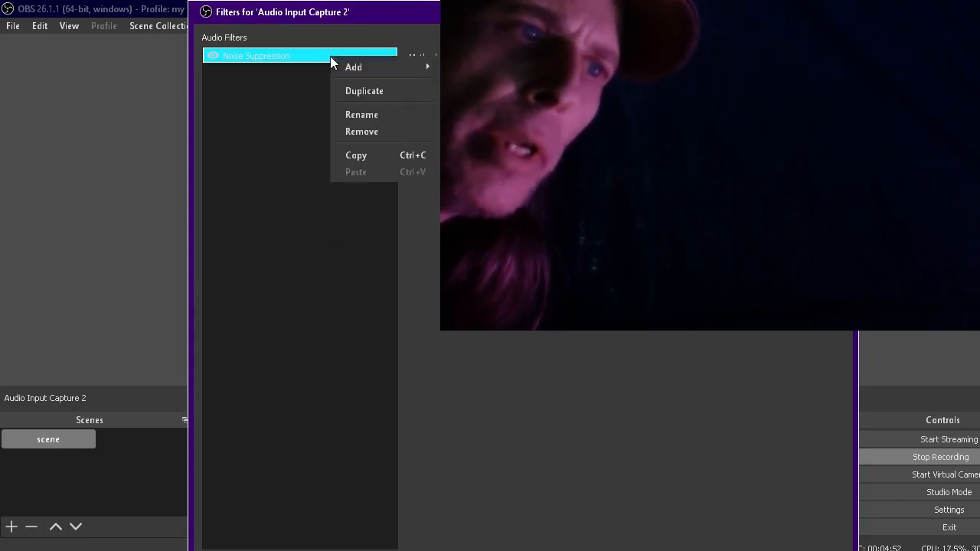
{"action": "left_click", "coordinate": [359, 131]}
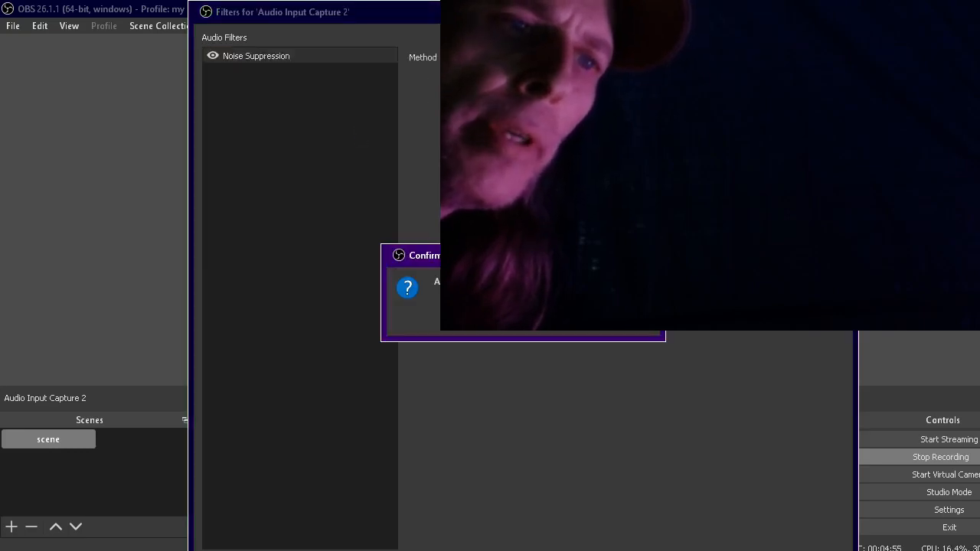
{"action": "left_click", "coordinate": [565, 319]}
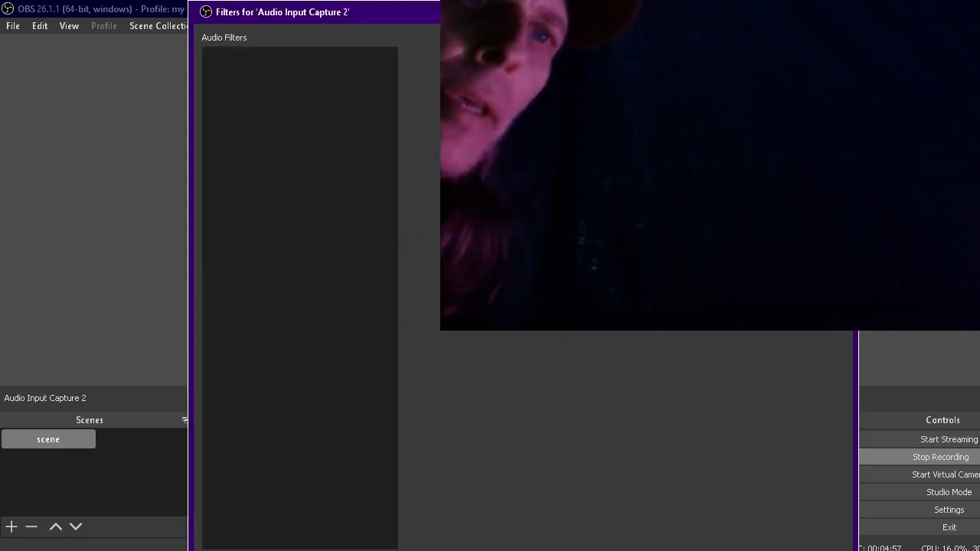
{"action": "key", "text": "Escape"}
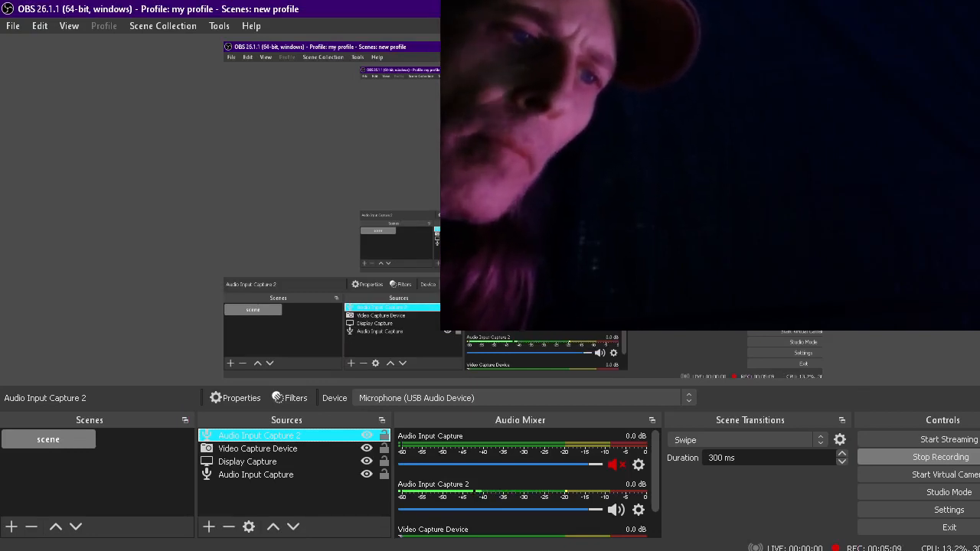
- Add the Noise Suppression filter to Audio Input Capture 2 again, keeping its default name, and close the filters
{"action": "right_click", "coordinate": [285, 440]}
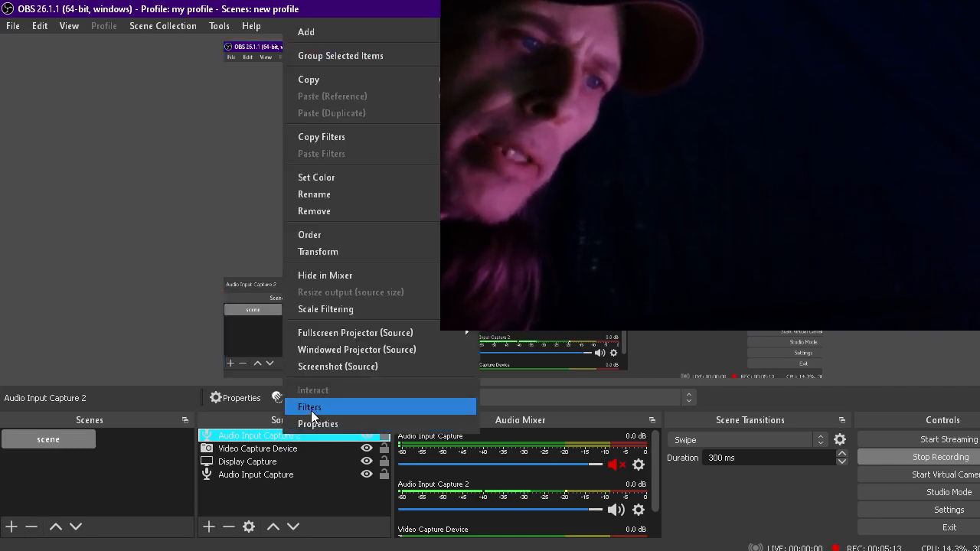
{"action": "left_click", "coordinate": [313, 408]}
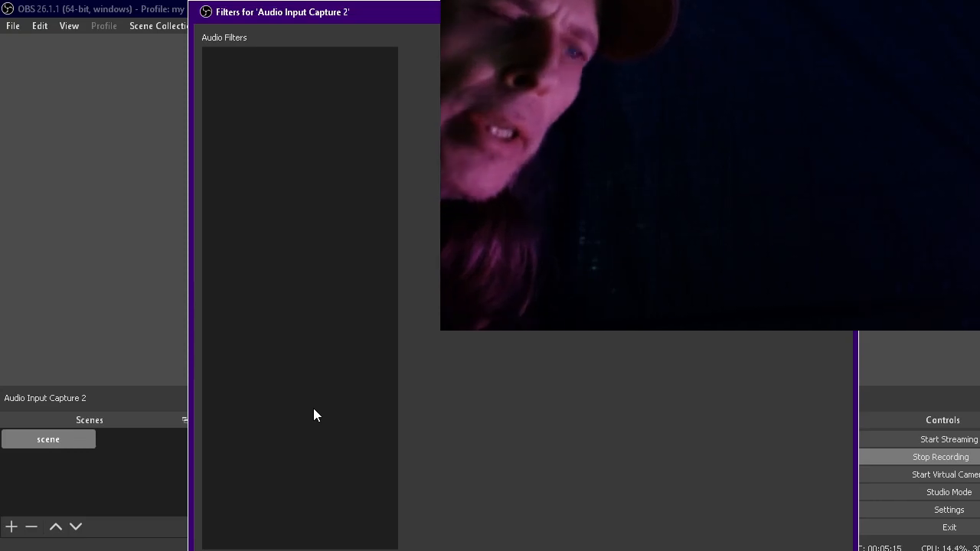
{"action": "right_click", "coordinate": [314, 409]}
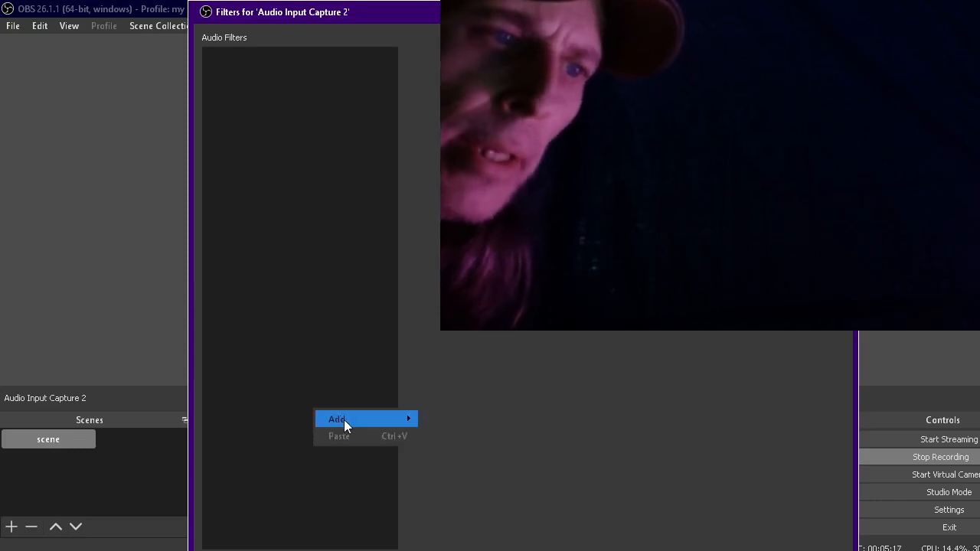
{"action": "mouse_move", "coordinate": [365, 421]}
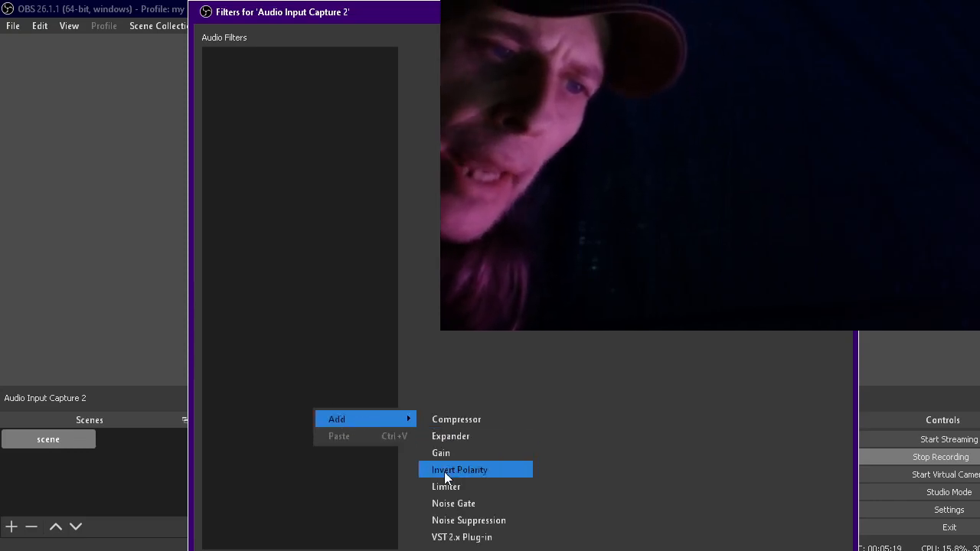
{"action": "left_click", "coordinate": [452, 528]}
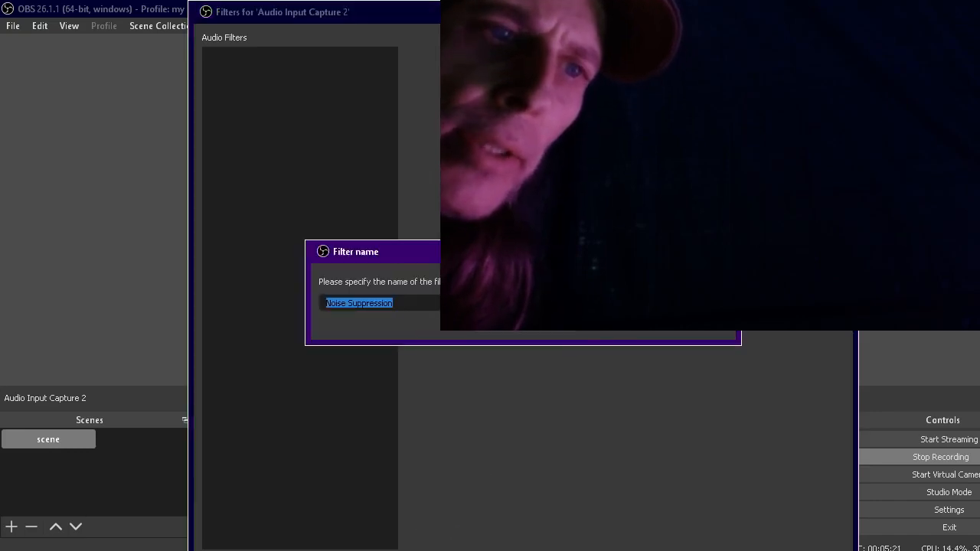
{"action": "key", "text": "Return"}
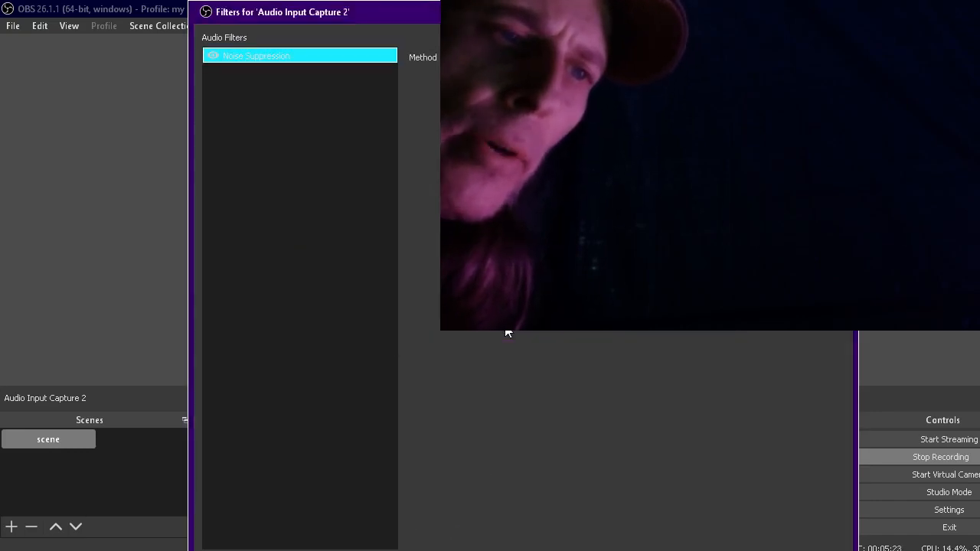
{"action": "key", "text": "Escape"}
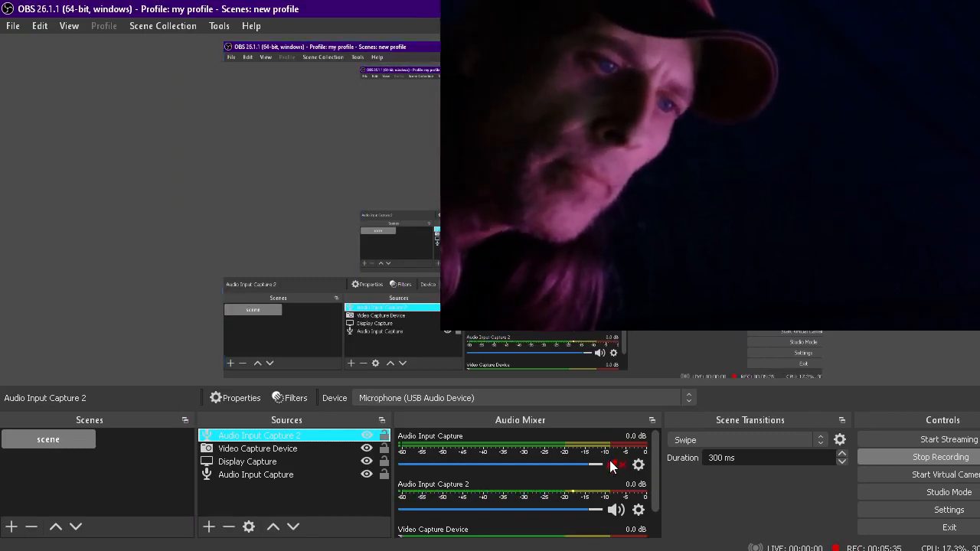
- Mute Audio Input Capture 2, unmute Audio Input Capture, and add a second Noise Suppression filter to Audio Input Capture, choosing its method
{"action": "left_click", "coordinate": [615, 510]}
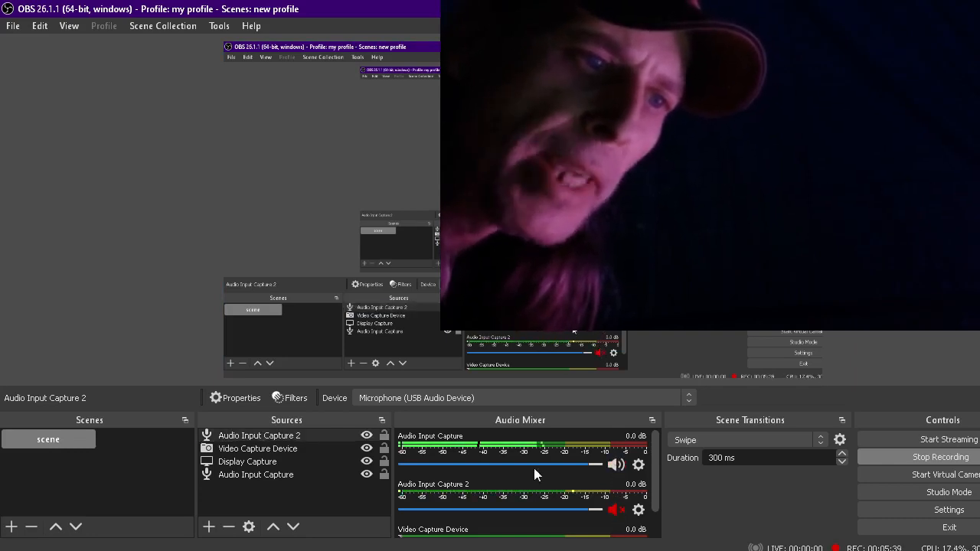
{"action": "left_click", "coordinate": [257, 478]}
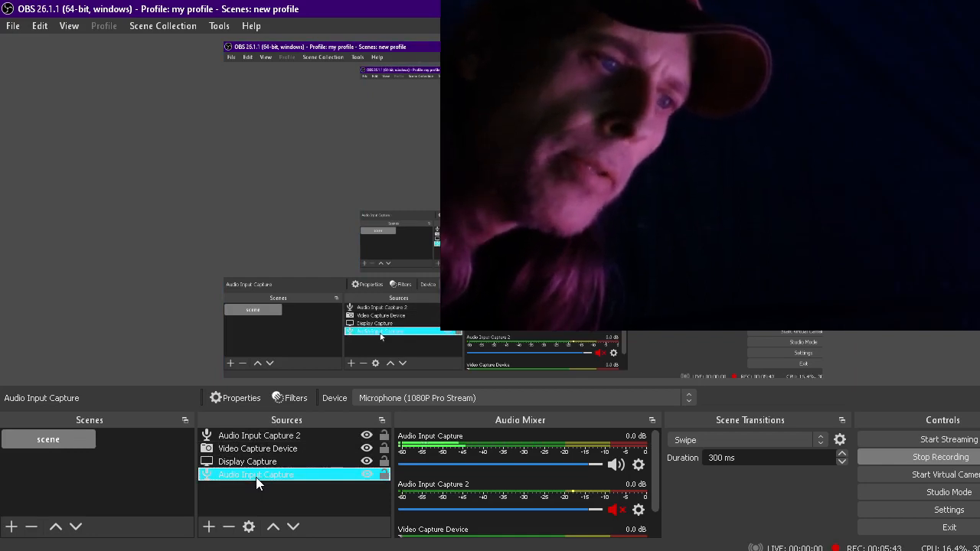
{"action": "right_click", "coordinate": [255, 477]}
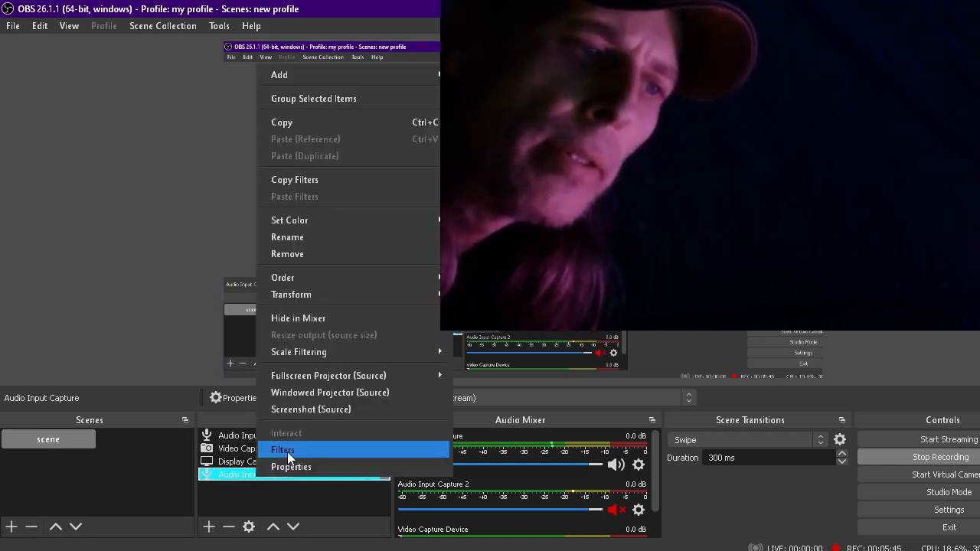
{"action": "left_click", "coordinate": [284, 450]}
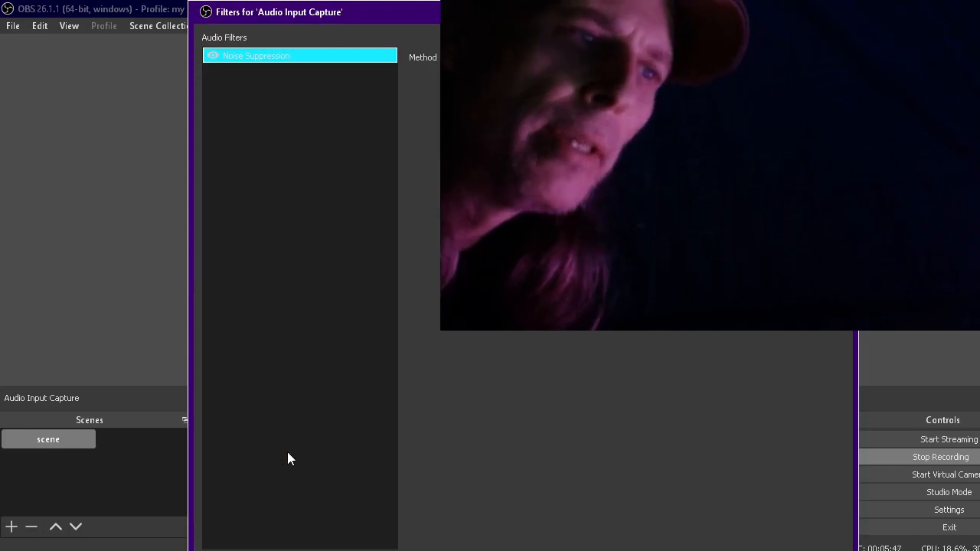
{"action": "right_click", "coordinate": [304, 256]}
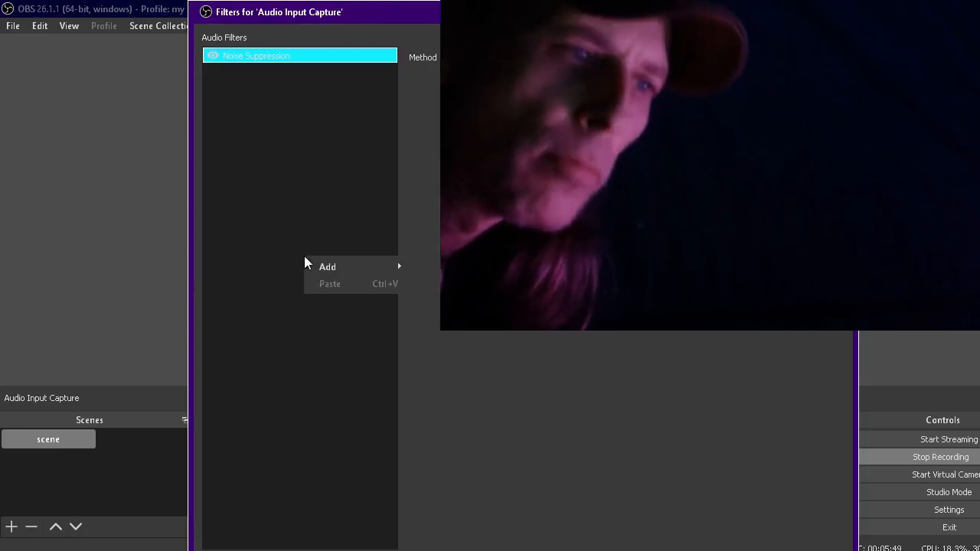
{"action": "mouse_move", "coordinate": [359, 269]}
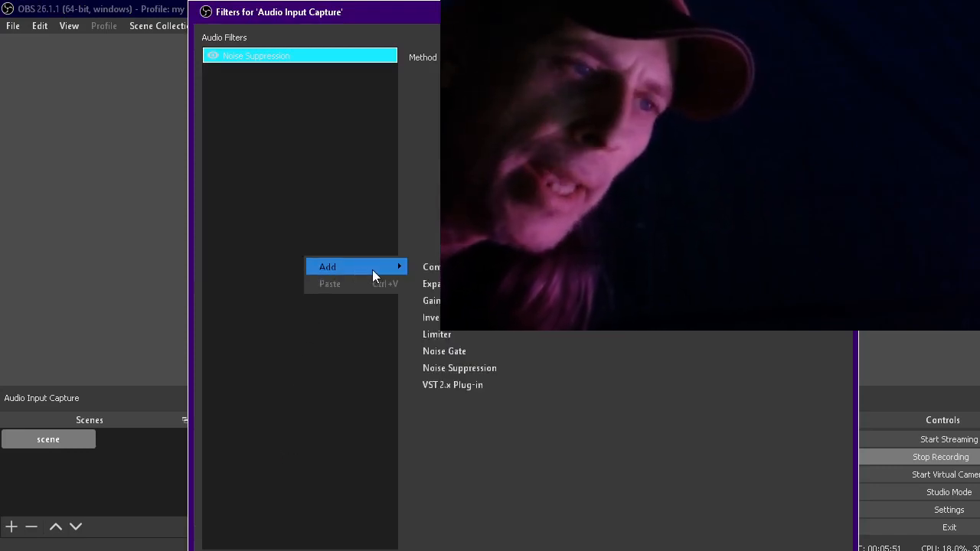
{"action": "left_click", "coordinate": [444, 368]}
{"action": "key", "text": "Return"}
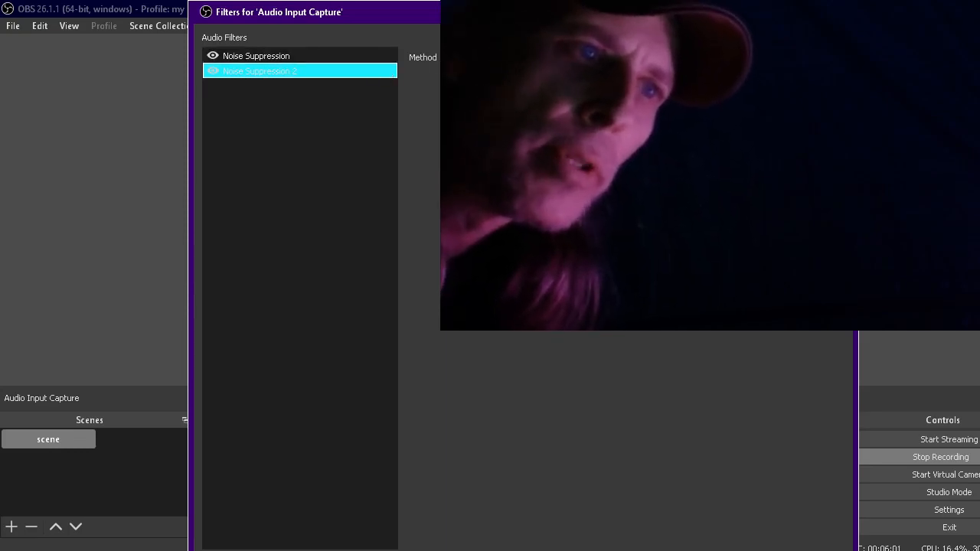
{"action": "left_click", "coordinate": [612, 57]}
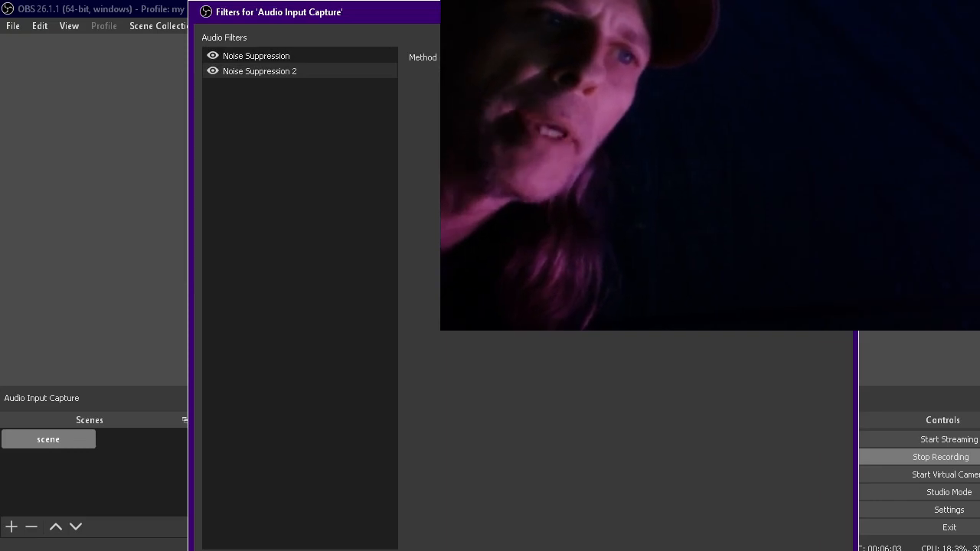
{"action": "left_click", "coordinate": [612, 75]}
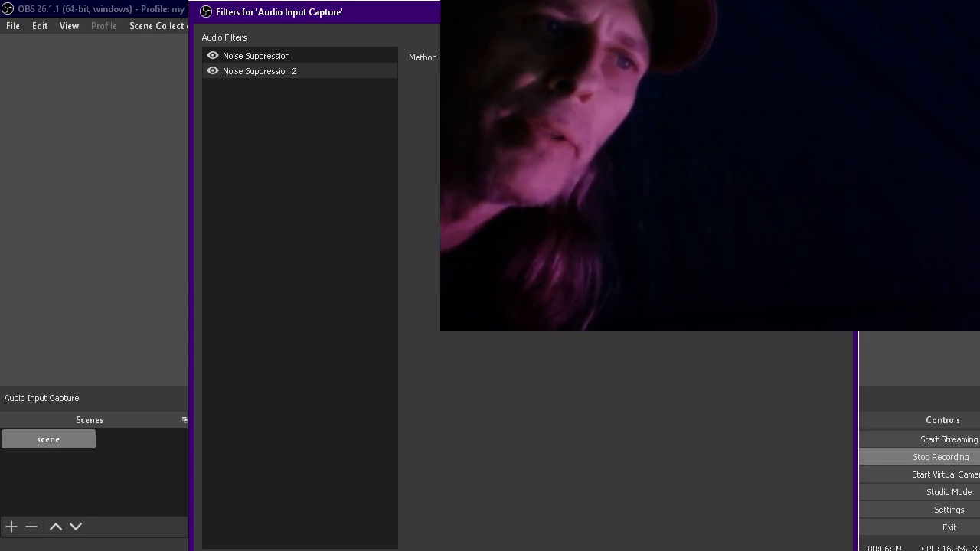
{"action": "key", "text": "Escape"}
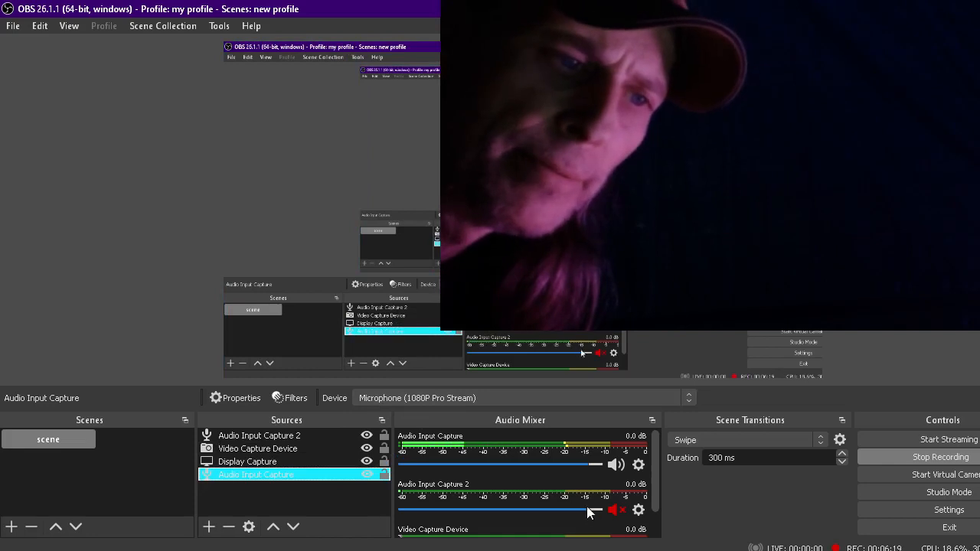
- Mute Audio Input Capture, unmute Audio Input Capture 2, and move the webcam image left and downward on the canvas
{"action": "left_click", "coordinate": [613, 511]}
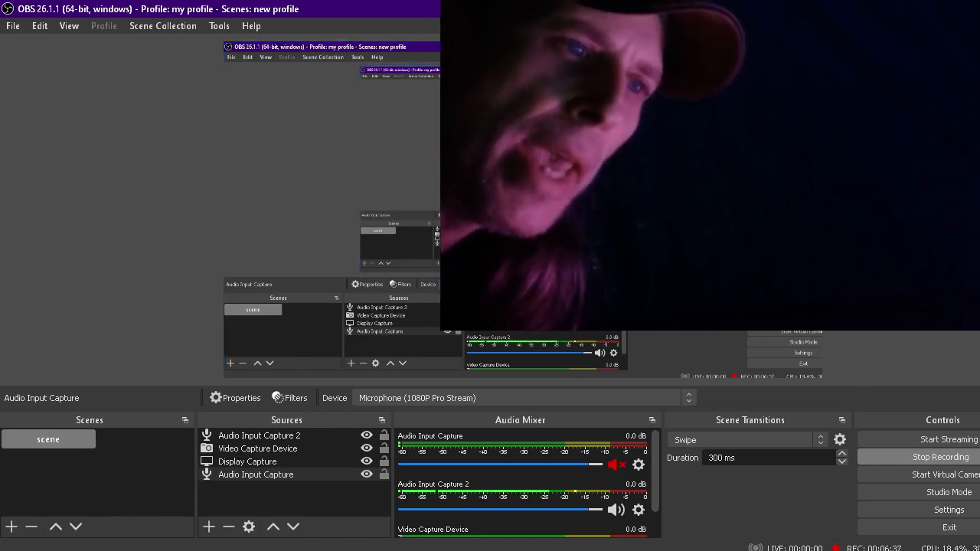
{"action": "left_click_drag", "start_coordinate": [658, 153], "coordinate": [464, 190]}
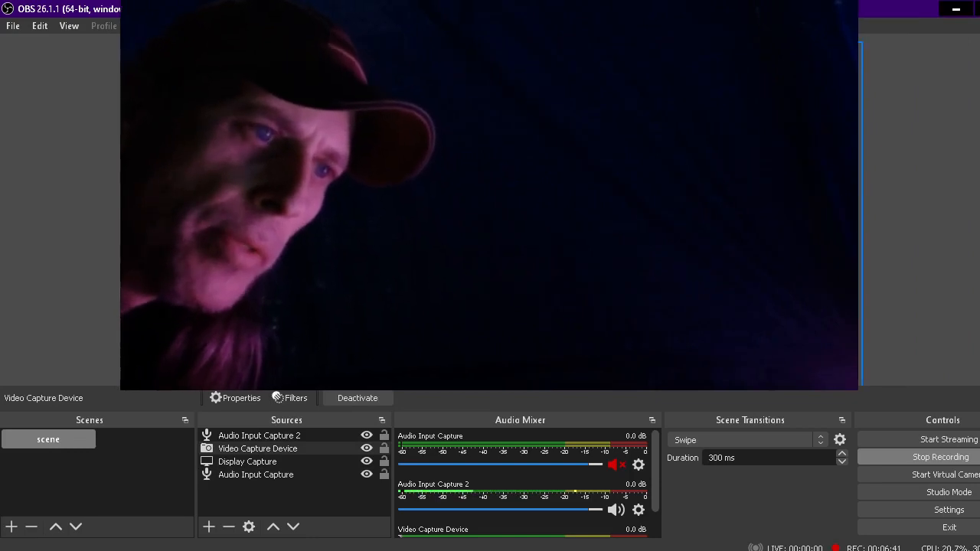
- Shift the webcam image slightly further left and down on the canvas
{"action": "left_click", "coordinate": [41, 309]}
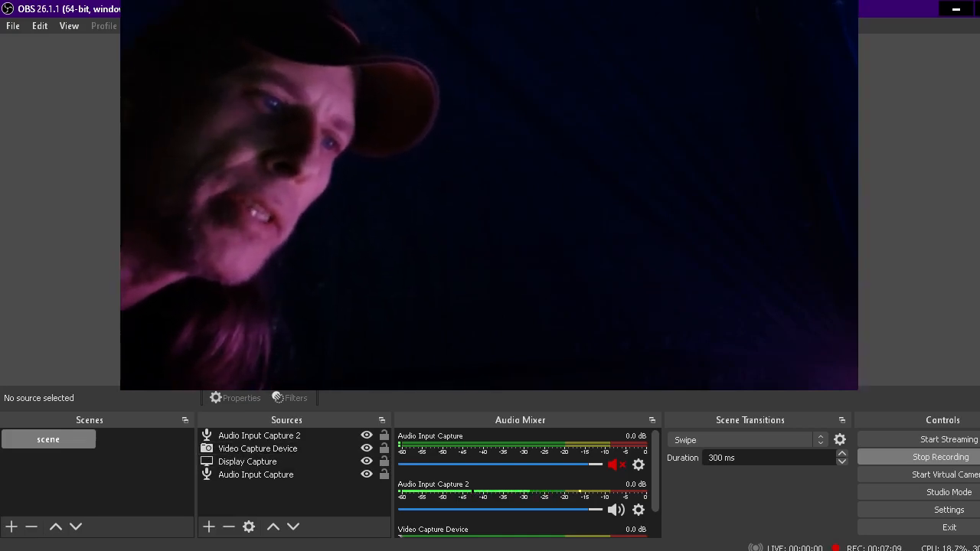
{"action": "mouse_move", "coordinate": [490, 191]}
{"action": "left_mouse_down"}
{"action": "mouse_move", "coordinate": [625, 56]}
{"action": "mouse_move", "coordinate": [416, 130]}
{"action": "mouse_move", "coordinate": [475, 164]}
{"action": "mouse_move", "coordinate": [488, 181]}
{"action": "mouse_move", "coordinate": [479, 194]}
{"action": "left_mouse_up"}
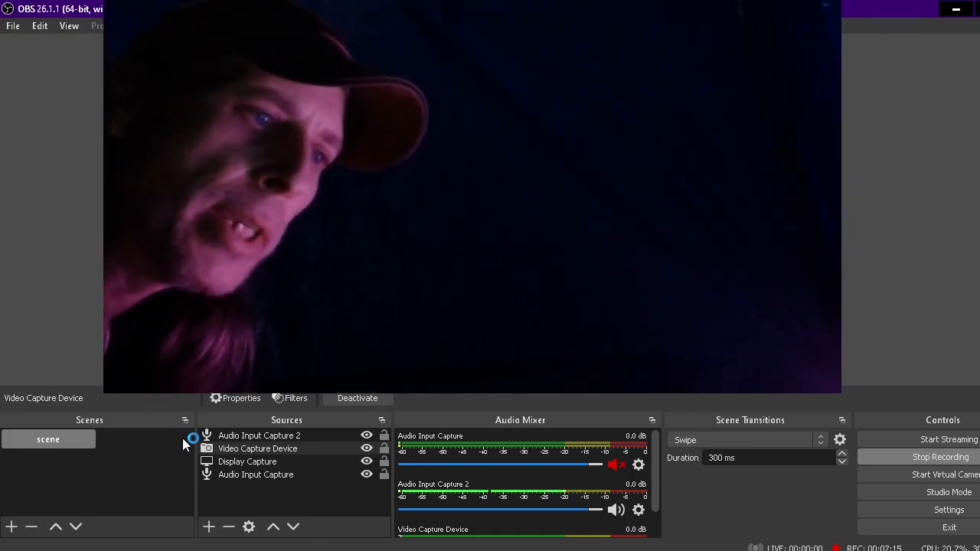
- Remove the Display Capture source and add it again, capturing Display 1: 1366x768 with the cursor included
{"action": "left_click", "coordinate": [211, 474]}
{"action": "left_click", "coordinate": [227, 462]}
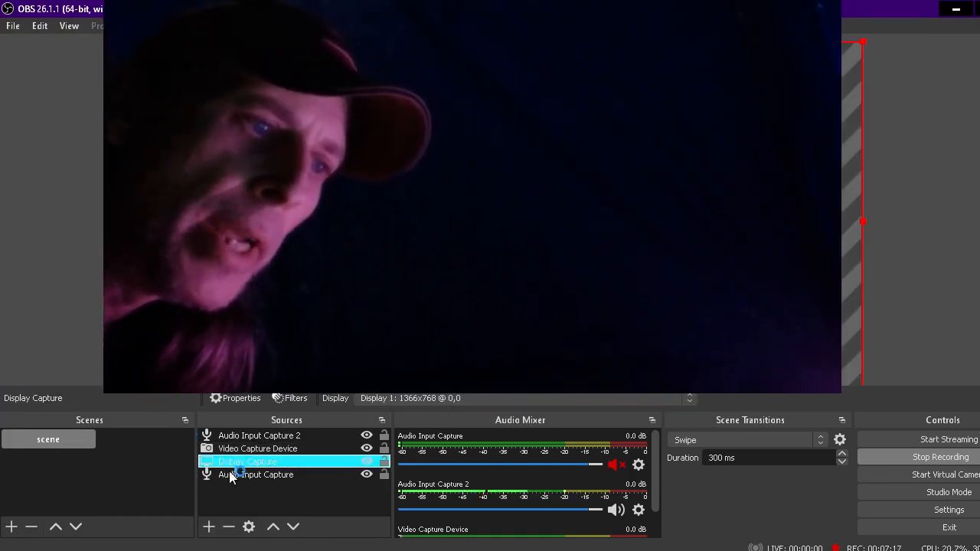
{"action": "left_click", "coordinate": [230, 528]}
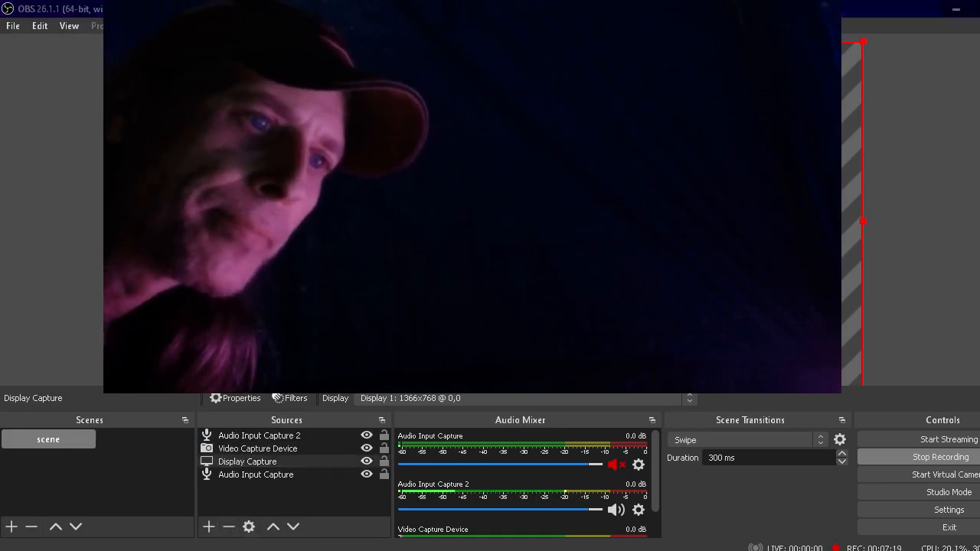
{"action": "key", "text": "Return"}
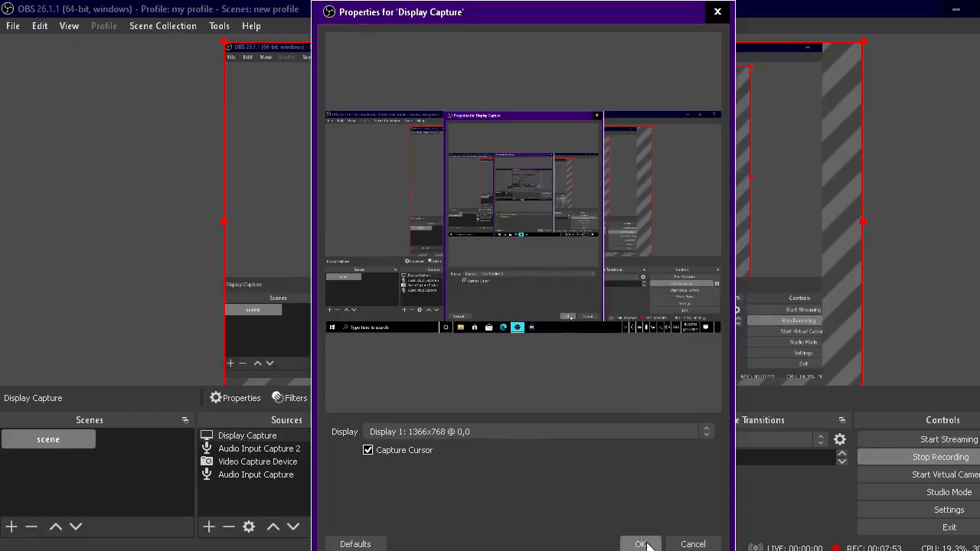
{"action": "left_click", "coordinate": [640, 543]}
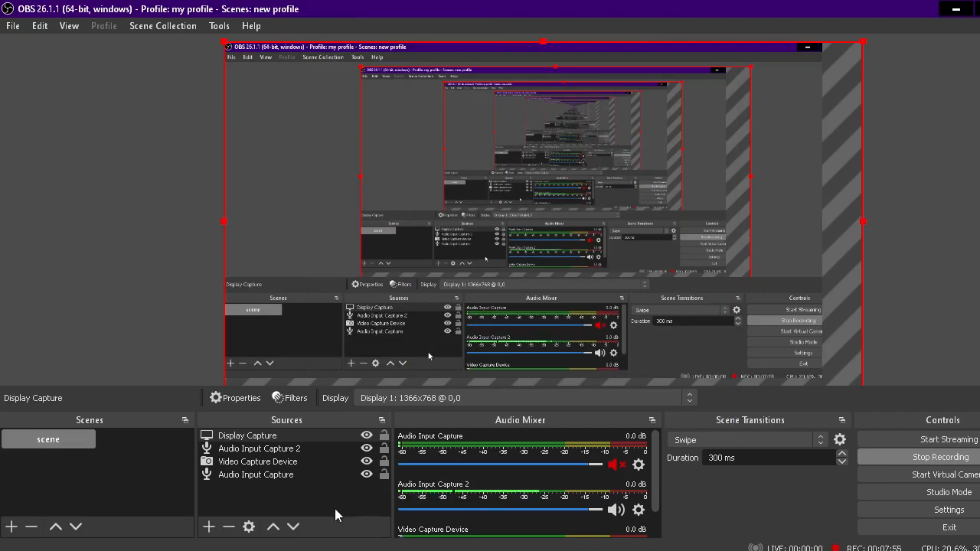
- Move Display Capture down the source order until it sits directly below Video Capture Device
{"action": "left_click", "coordinate": [293, 528]}
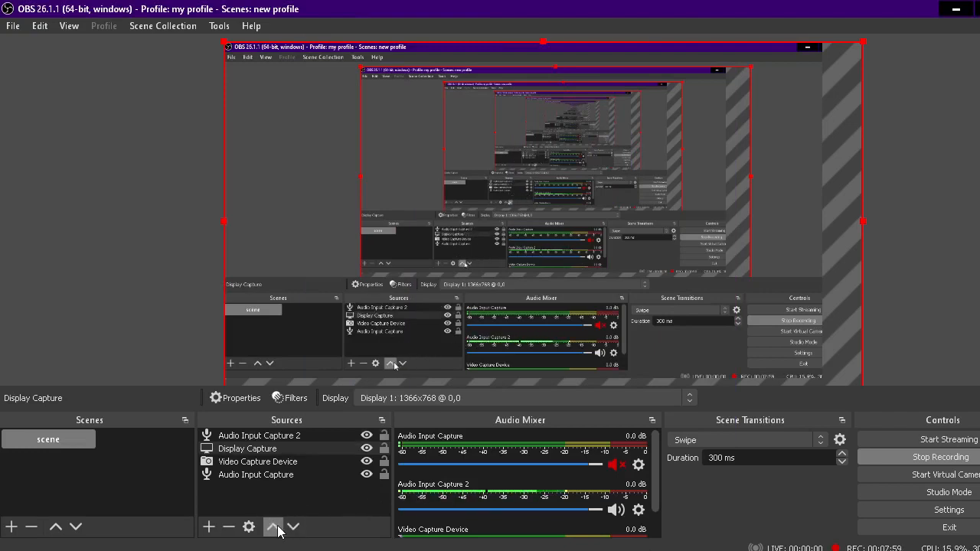
{"action": "left_click", "coordinate": [284, 450]}
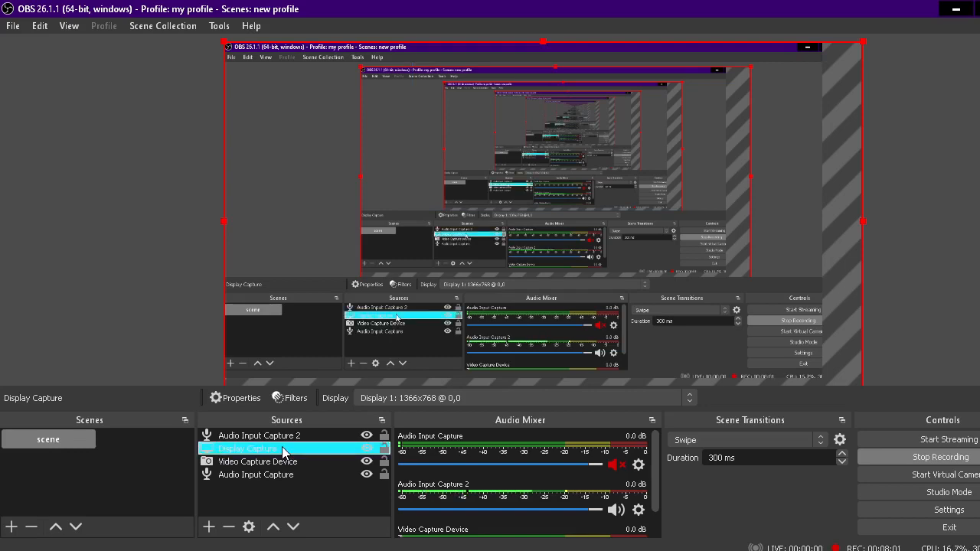
{"action": "left_click", "coordinate": [294, 527]}
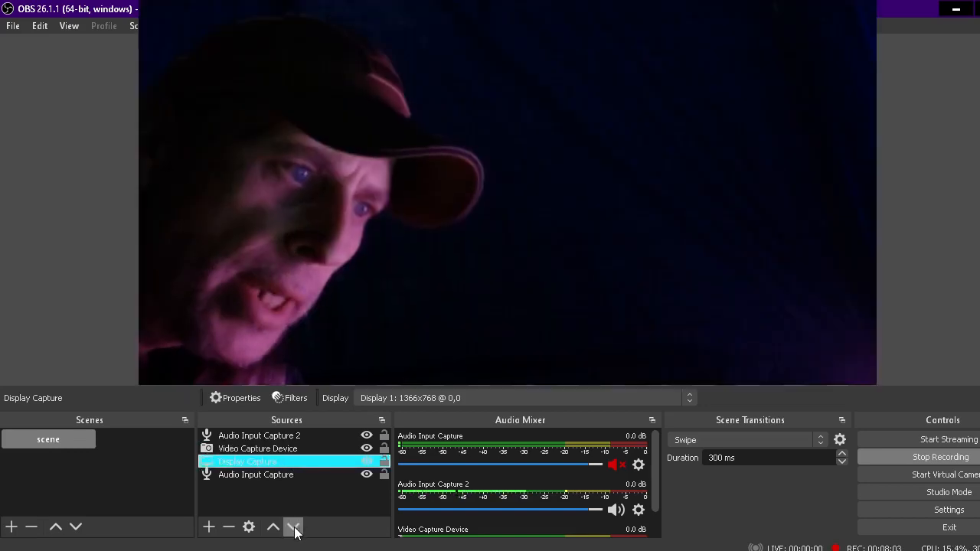
- Move Audio Input Capture 2 to the end of the source order, below Audio Input Capture
{"action": "left_click", "coordinate": [273, 437]}
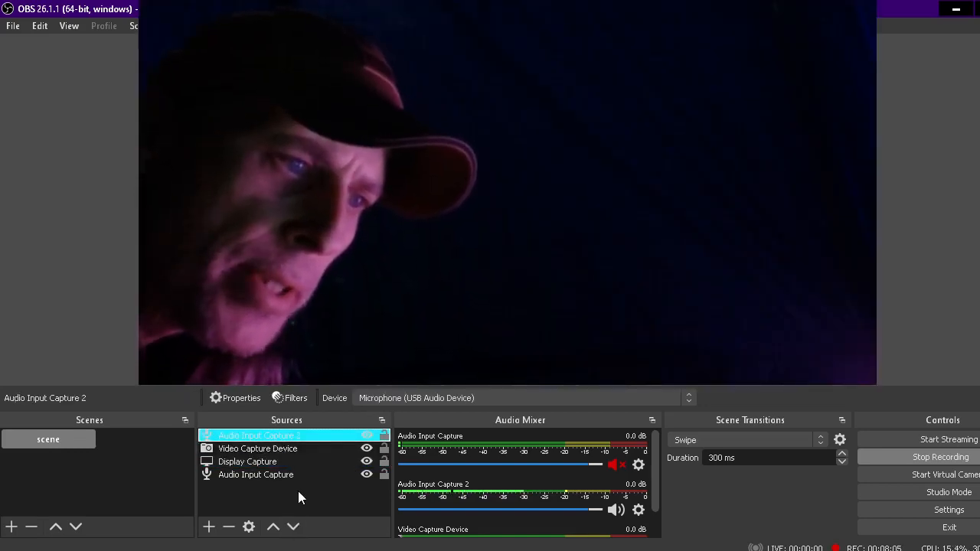
{"action": "left_click", "coordinate": [294, 527]}
{"action": "left_click", "coordinate": [294, 527]}
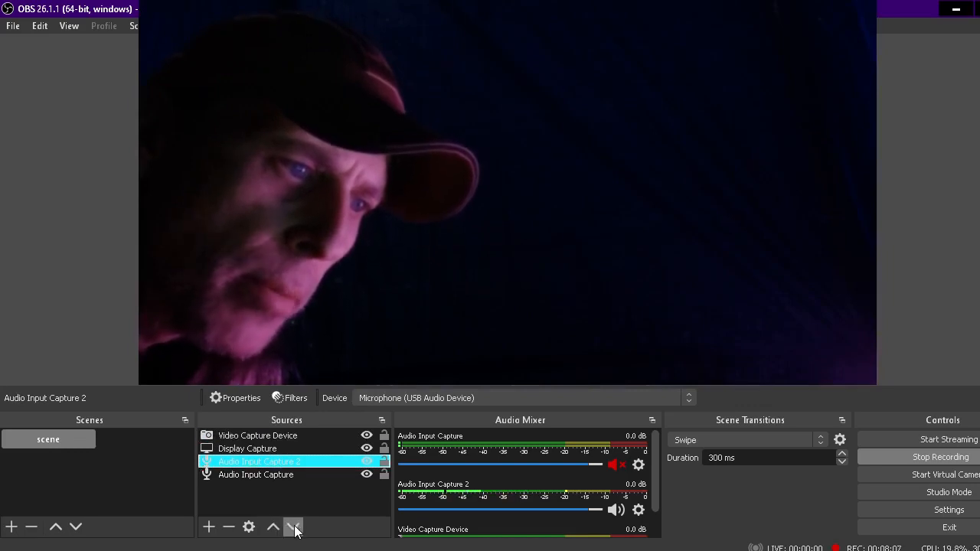
{"action": "left_click", "coordinate": [294, 527]}
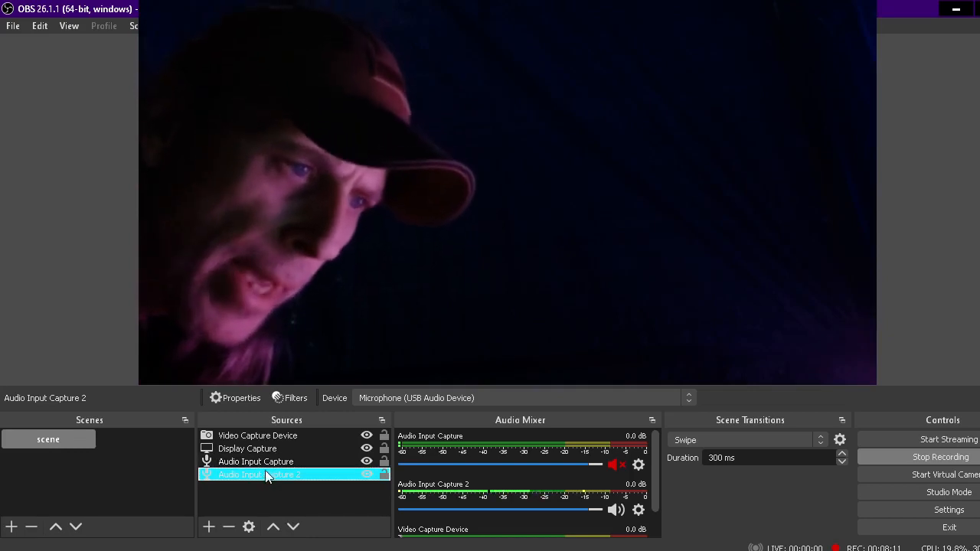
- Move Video Capture Device below Display Capture and return it to the first place in the source order
{"action": "left_click", "coordinate": [271, 438]}
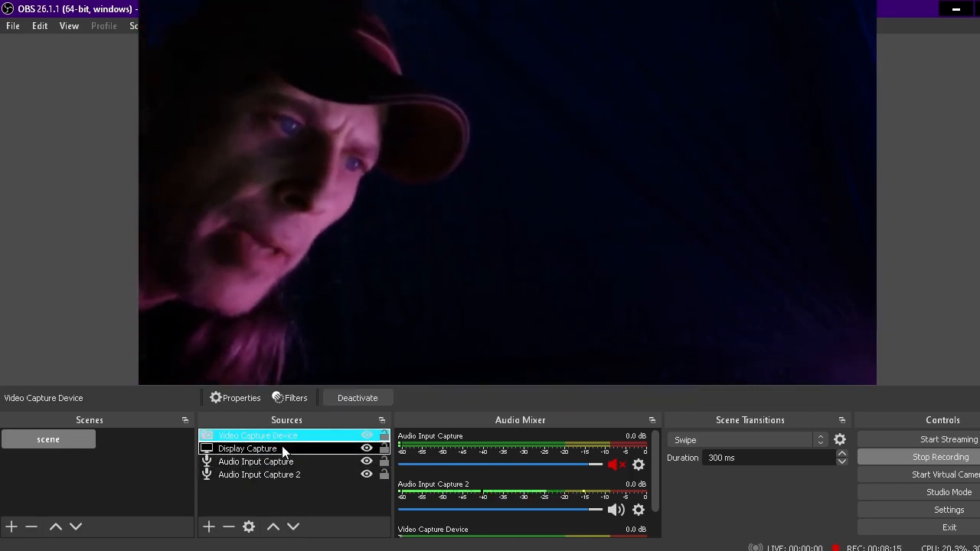
{"action": "left_click", "coordinate": [293, 527]}
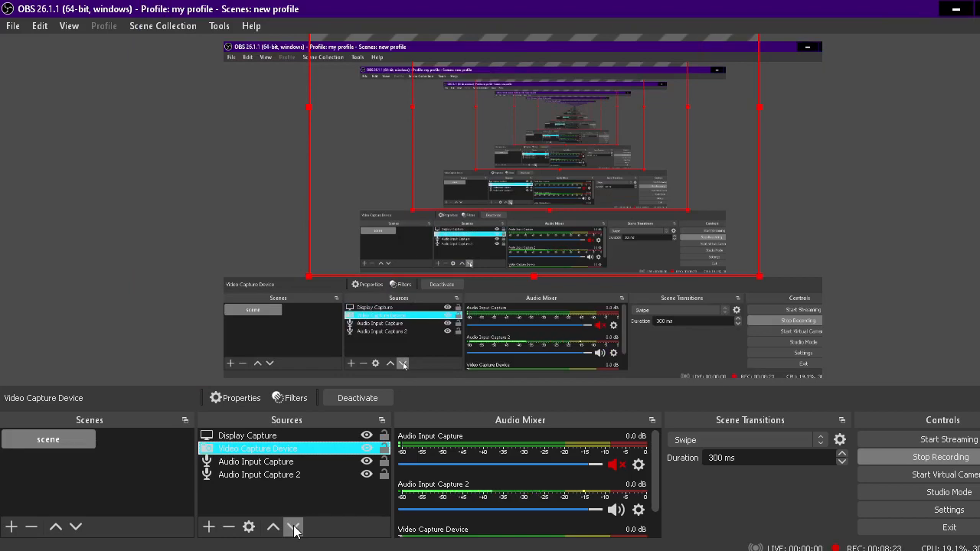
{"action": "left_click", "coordinate": [274, 528]}
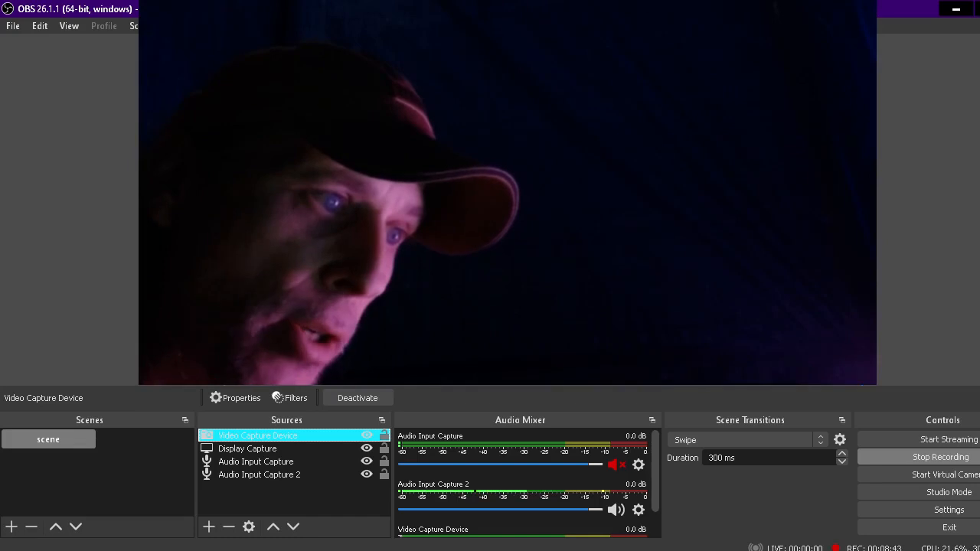
- Shrink the webcam image from its lower-left corner and reposition it further left and lower over the display capture
{"action": "left_click_drag", "start_coordinate": [309, 276], "coordinate": [387, 216]}
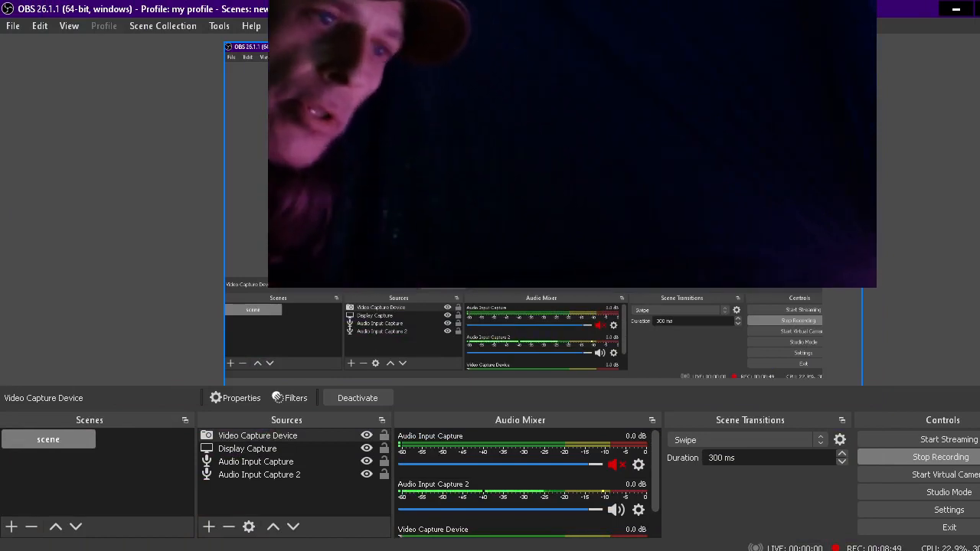
{"action": "left_click_drag", "start_coordinate": [490, 161], "coordinate": [640, 162]}
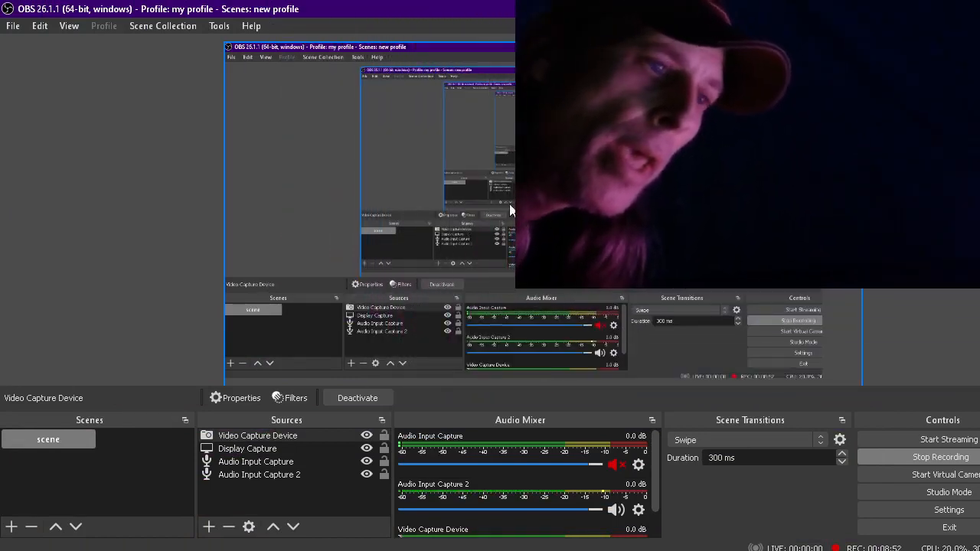
{"action": "left_click", "coordinate": [168, 361]}
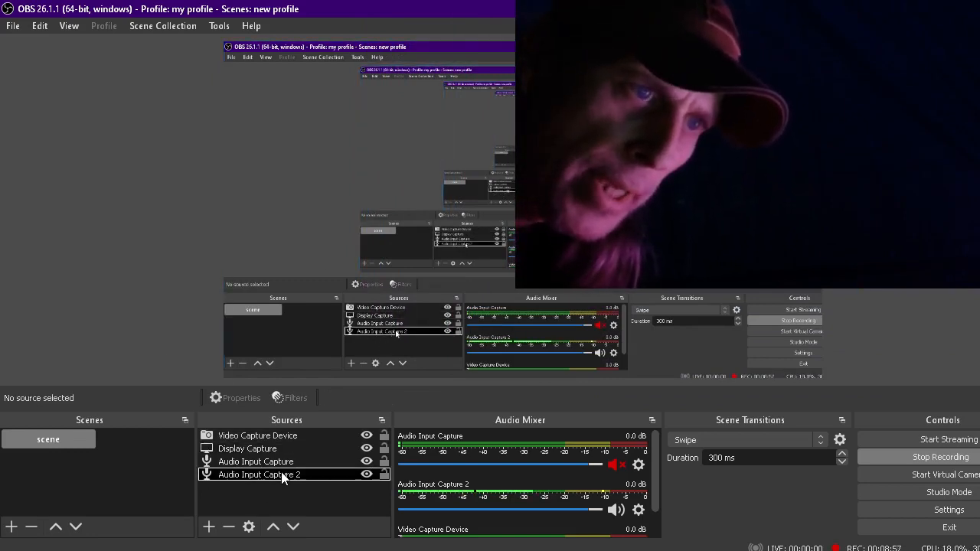
{"action": "left_click_drag", "start_coordinate": [635, 153], "coordinate": [425, 211]}
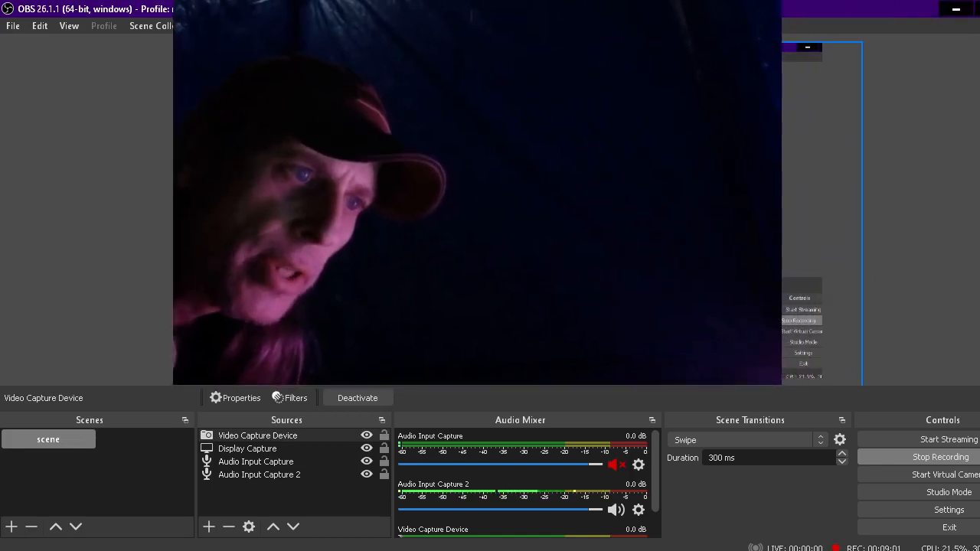
{"action": "left_click", "coordinate": [158, 285]}
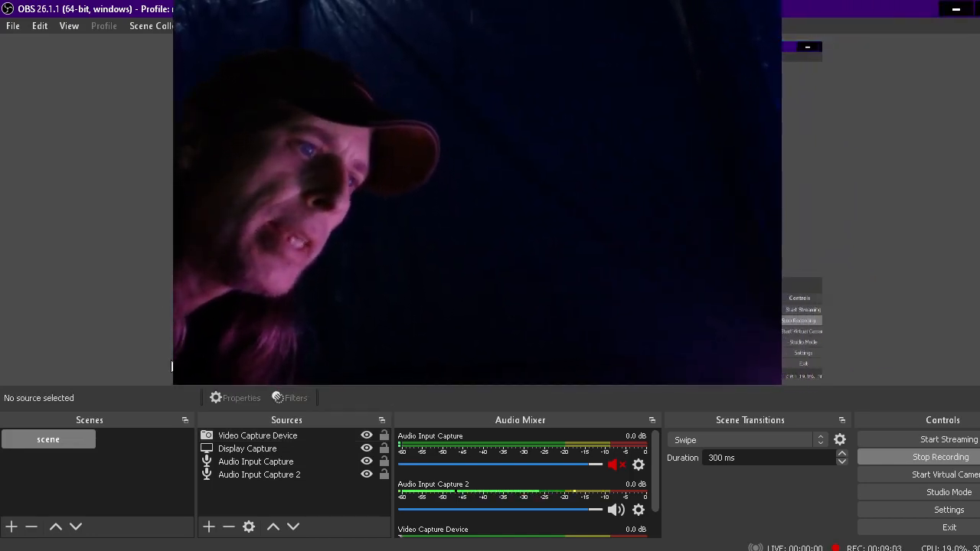
- Raise Display Capture above Video Capture Device and put it back below the webcam source
{"action": "left_click", "coordinate": [244, 450]}
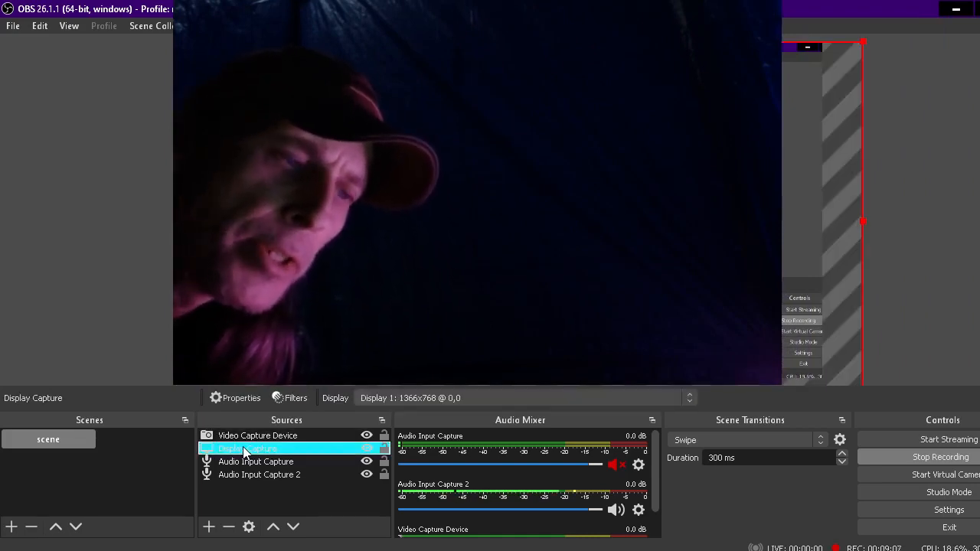
{"action": "left_click", "coordinate": [272, 526]}
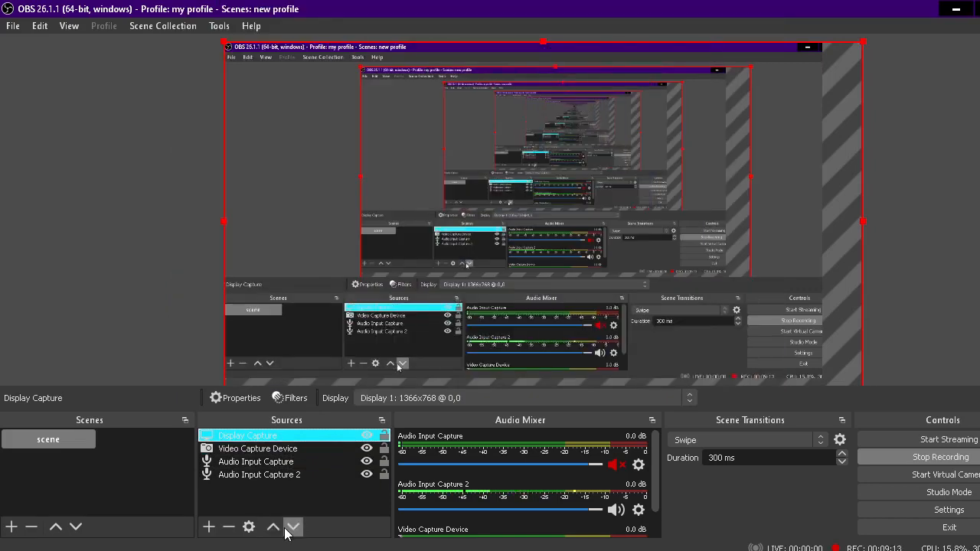
{"action": "left_click", "coordinate": [292, 527]}
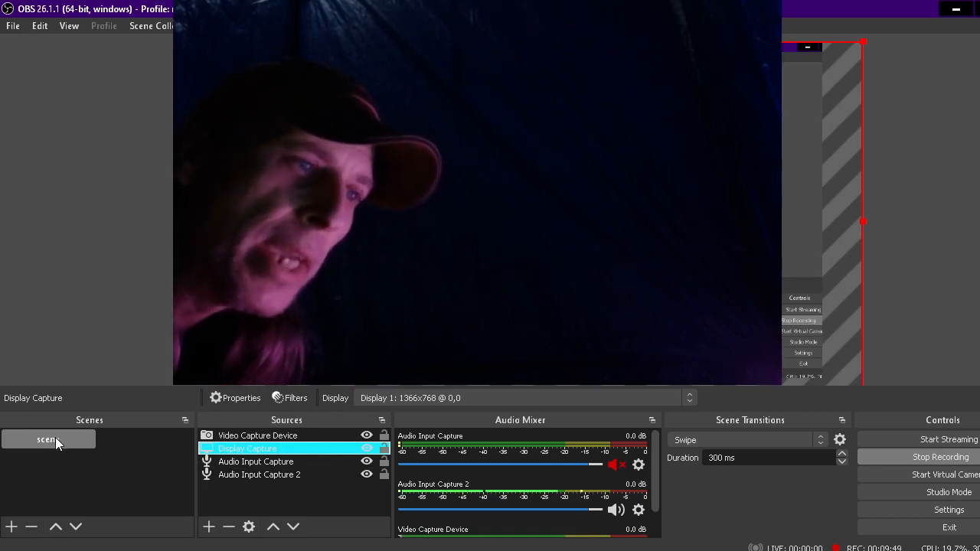
- Add a scene named Scene 2 with a new Display Capture 2 source capturing Display 1: 1366x768 including the cursor
{"action": "left_click", "coordinate": [11, 529]}
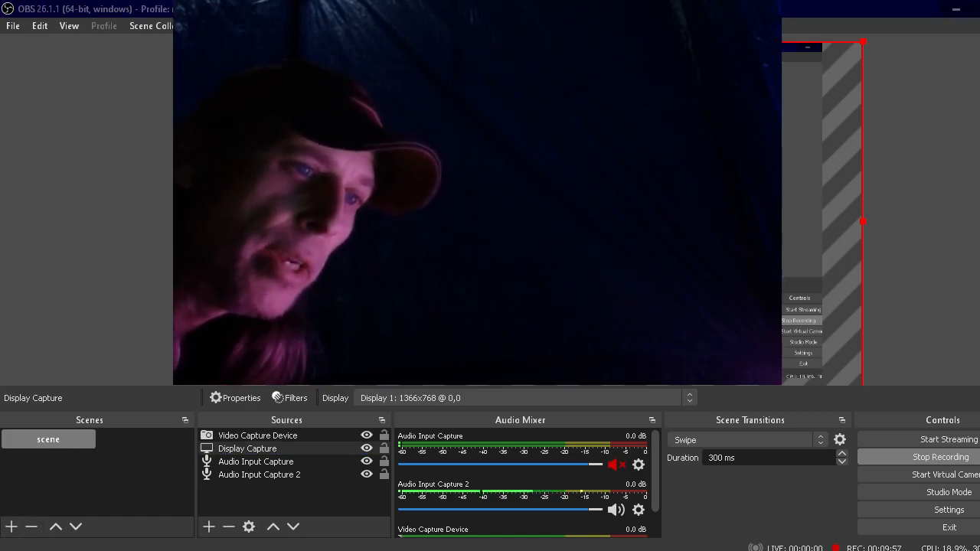
{"action": "key", "text": "Escape"}
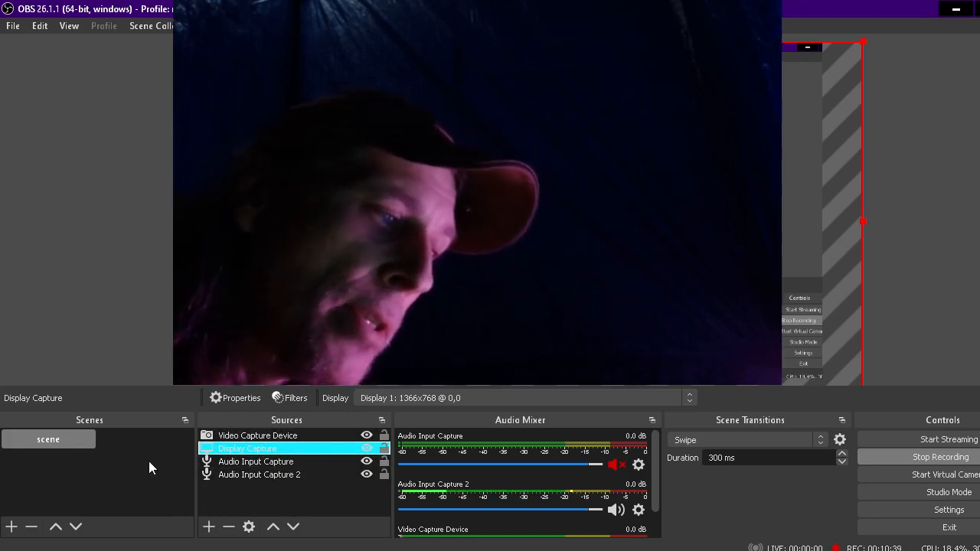
{"action": "left_click", "coordinate": [14, 528]}
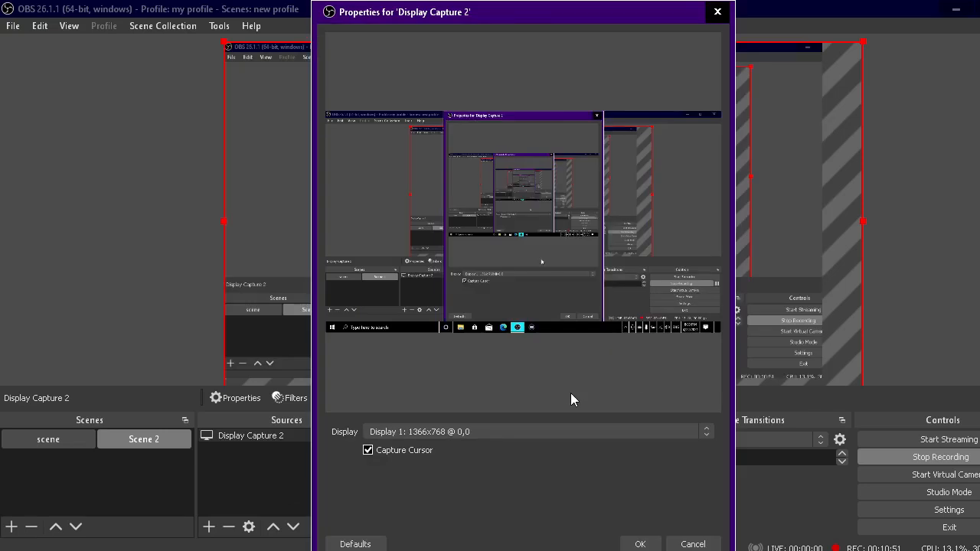
{"action": "left_click", "coordinate": [640, 544]}
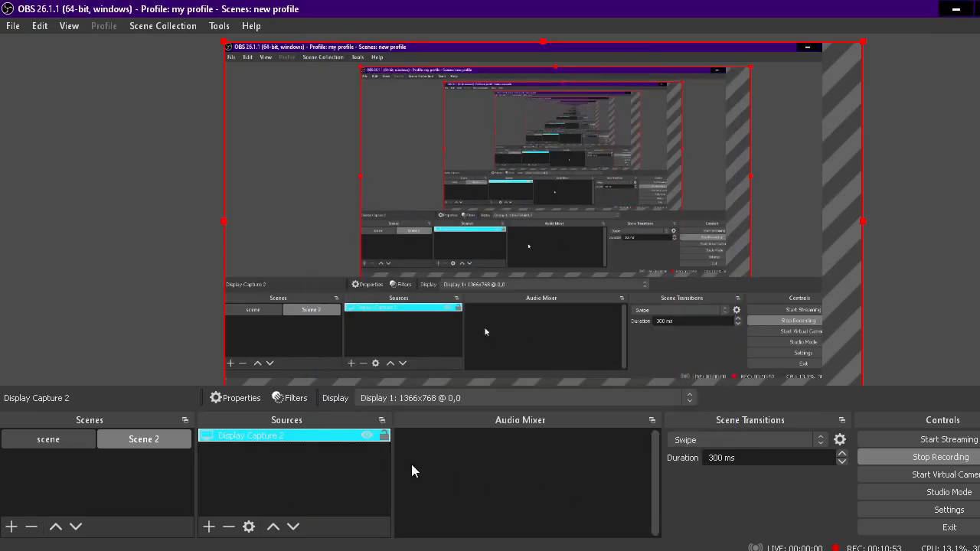
- Add a new Audio Input Capture 3 source to Scene 2, using the Microphone (USB Audio Device)
{"action": "left_click", "coordinate": [206, 527]}
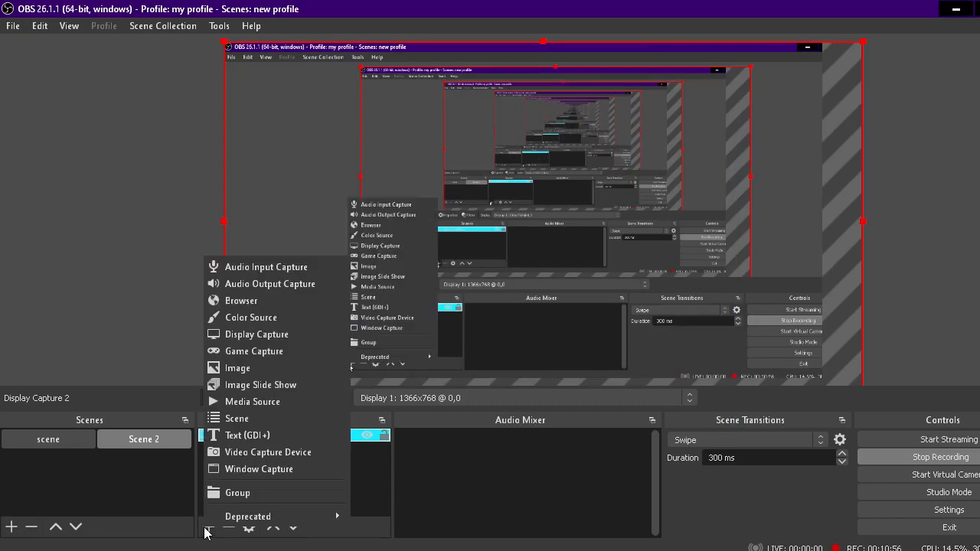
{"action": "left_click", "coordinate": [291, 270]}
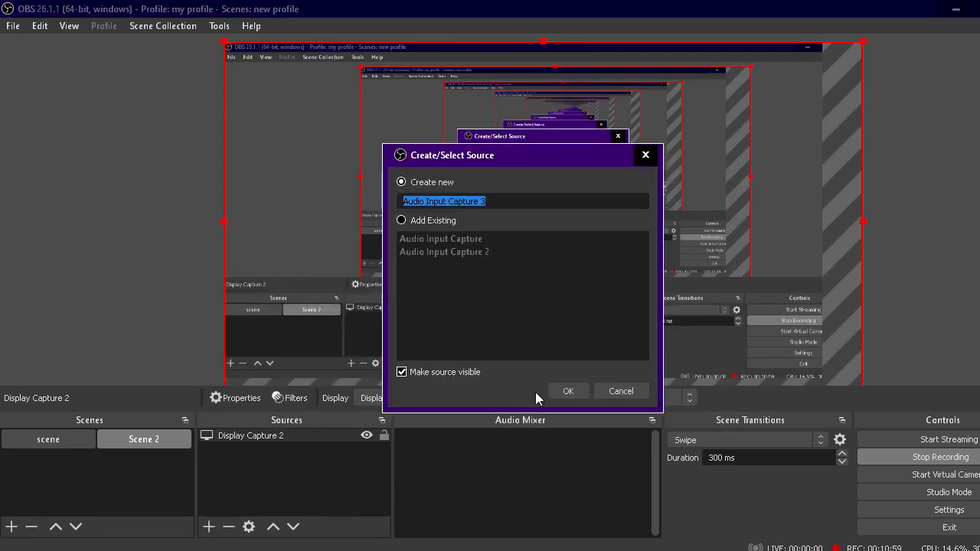
{"action": "left_click", "coordinate": [565, 392]}
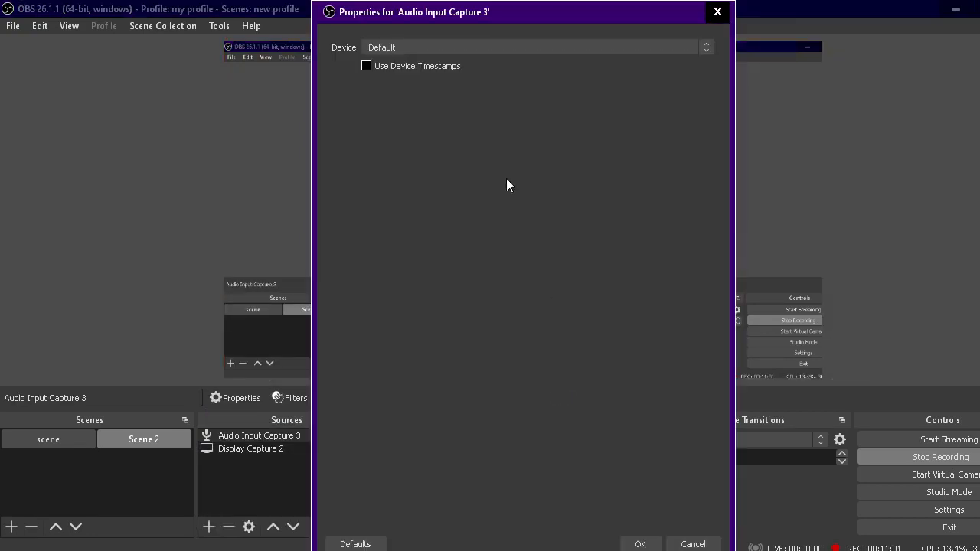
{"action": "left_click", "coordinate": [435, 46]}
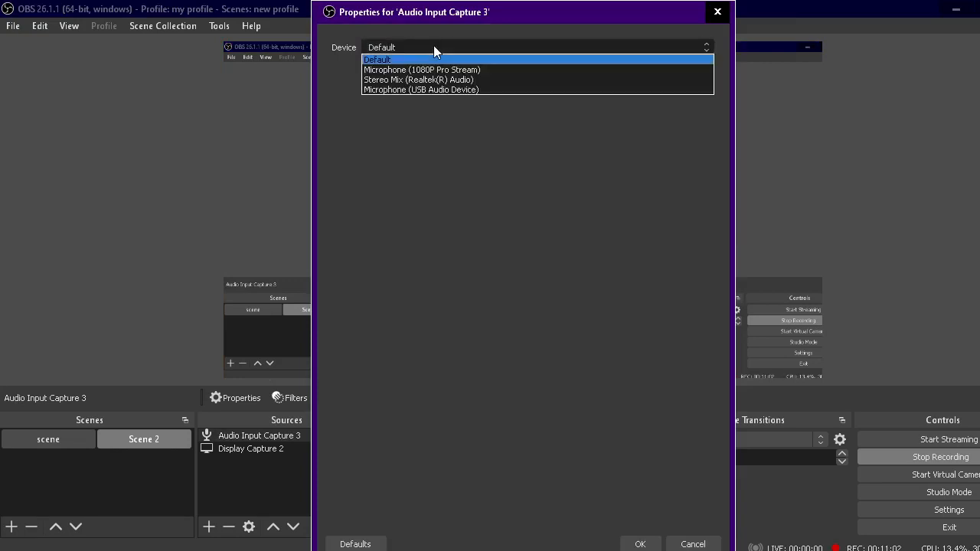
{"action": "left_click", "coordinate": [422, 90]}
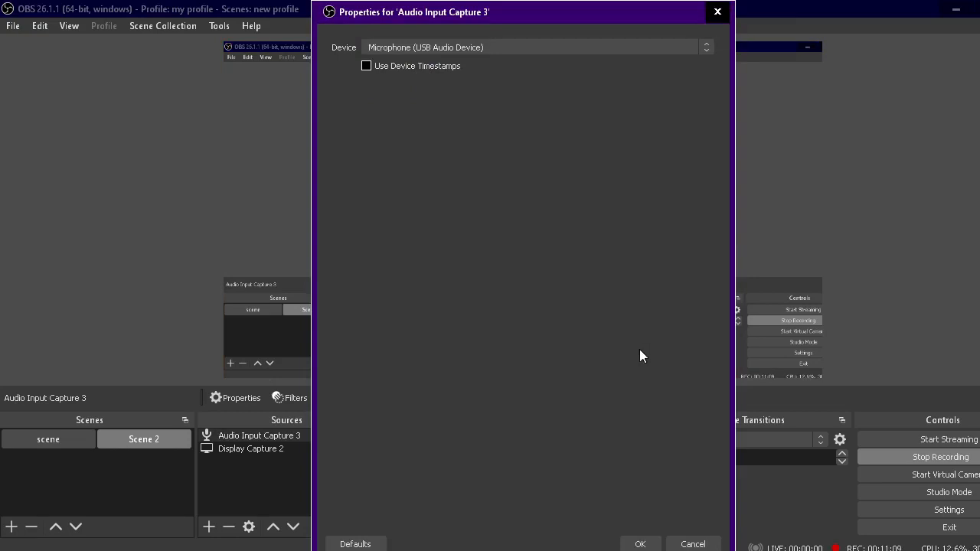
{"action": "left_click", "coordinate": [639, 544]}
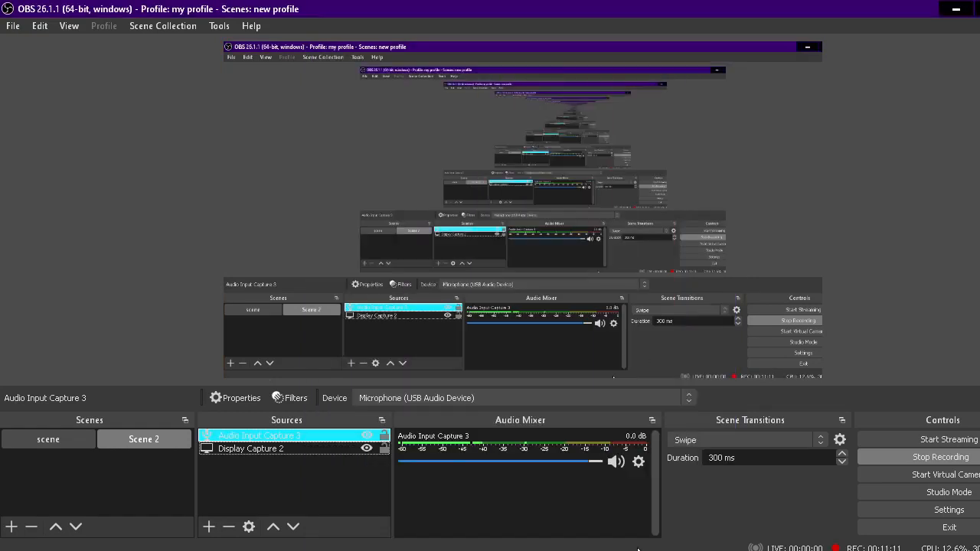
{"action": "left_click", "coordinate": [209, 526]}
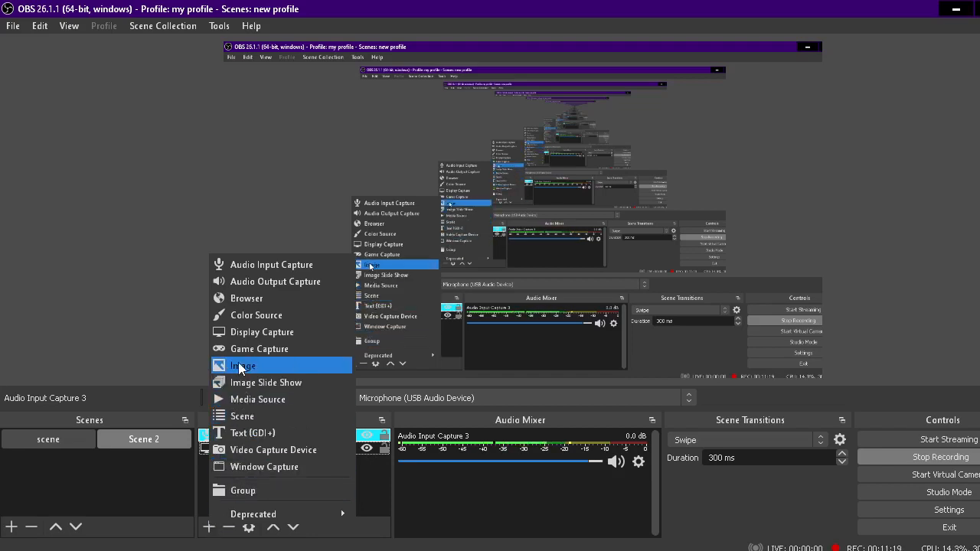
{"action": "left_click", "coordinate": [190, 341]}
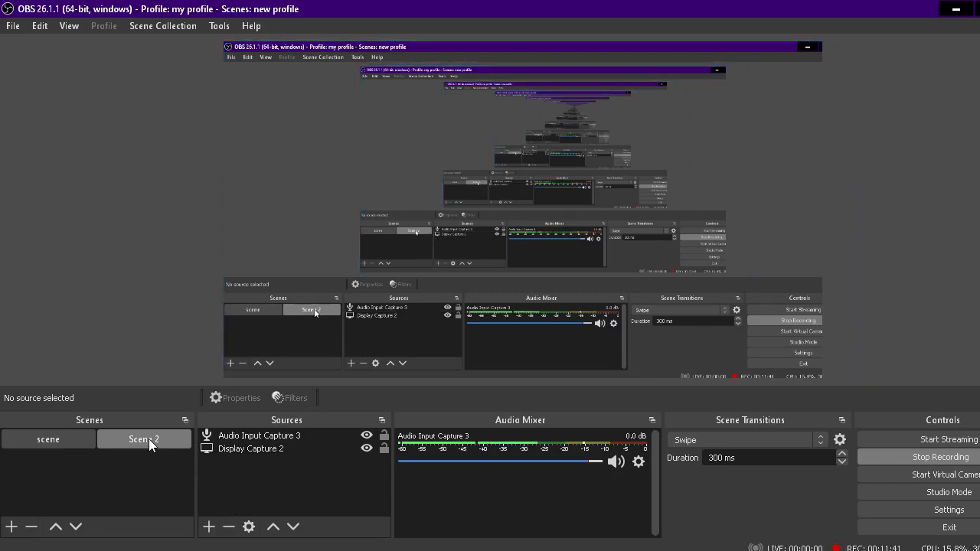
- Remove Scene 2 and duplicate the remaining scene with all its sources as scene 2
{"action": "left_click", "coordinate": [31, 527]}
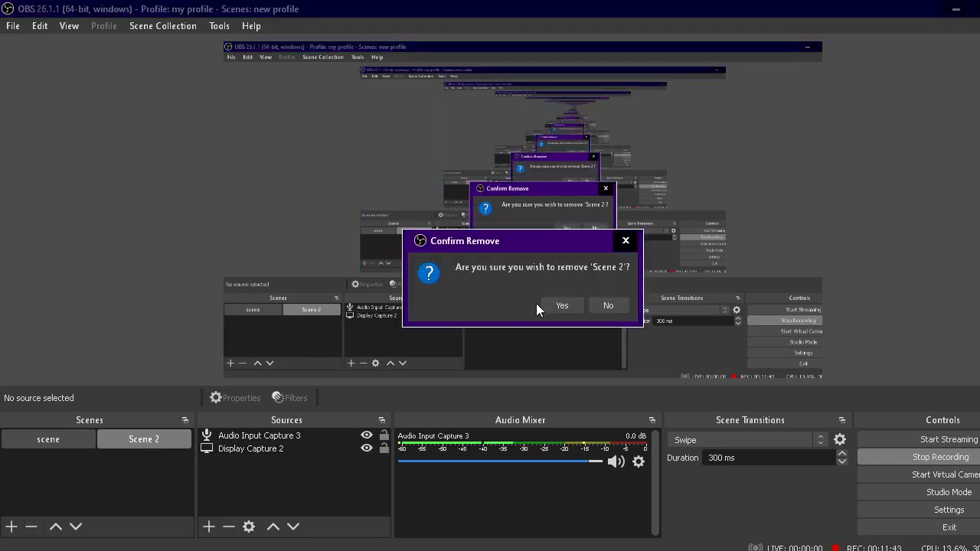
{"action": "left_click", "coordinate": [573, 306]}
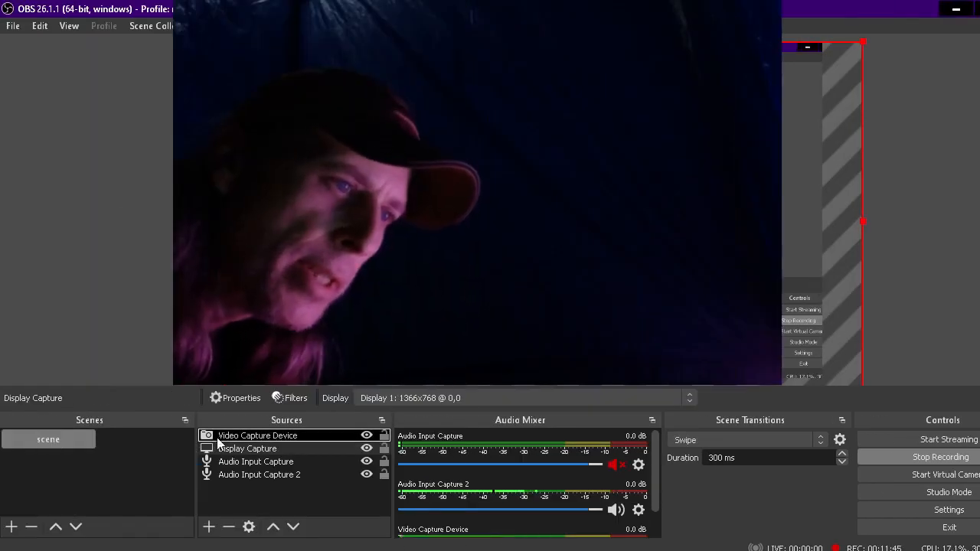
{"action": "right_click", "coordinate": [49, 441]}
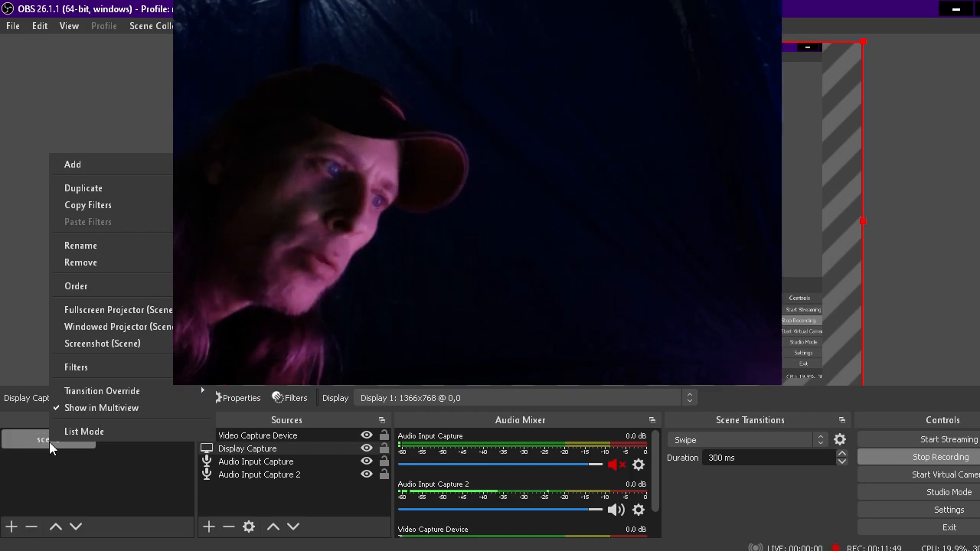
{"action": "left_click", "coordinate": [83, 190]}
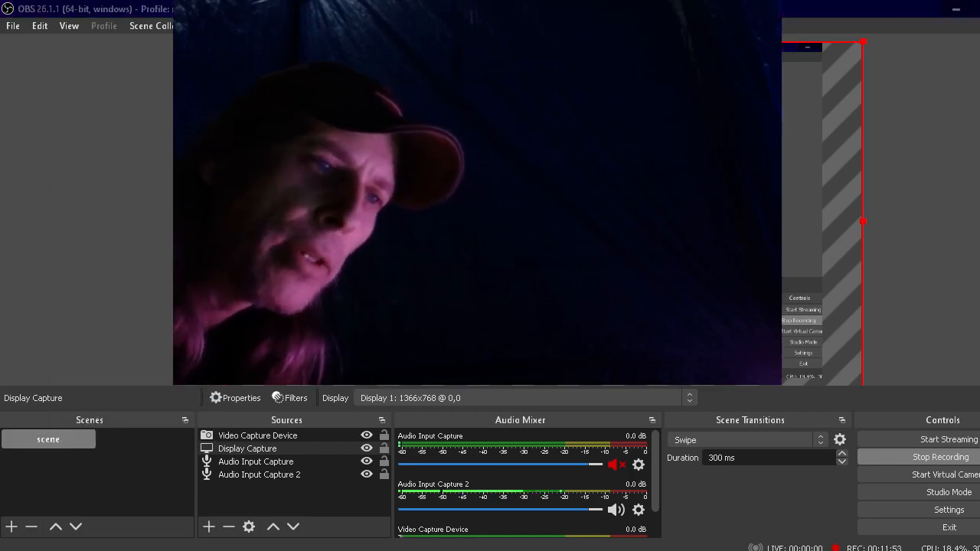
{"action": "key", "text": "Return"}
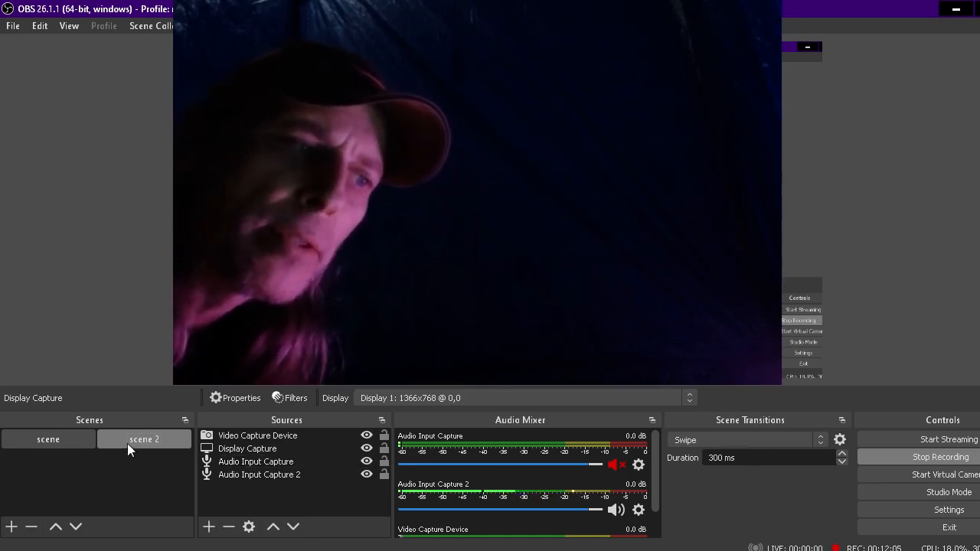
- Switch between scene and scene 2, and turn Studio Mode on and off again to view its preview and program panes
{"action": "left_click", "coordinate": [75, 440]}
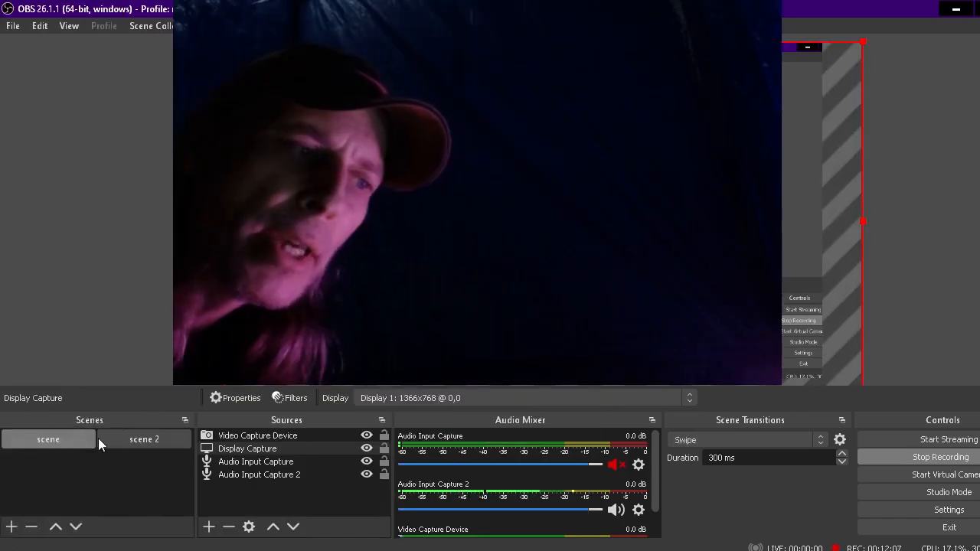
{"action": "left_click", "coordinate": [124, 435]}
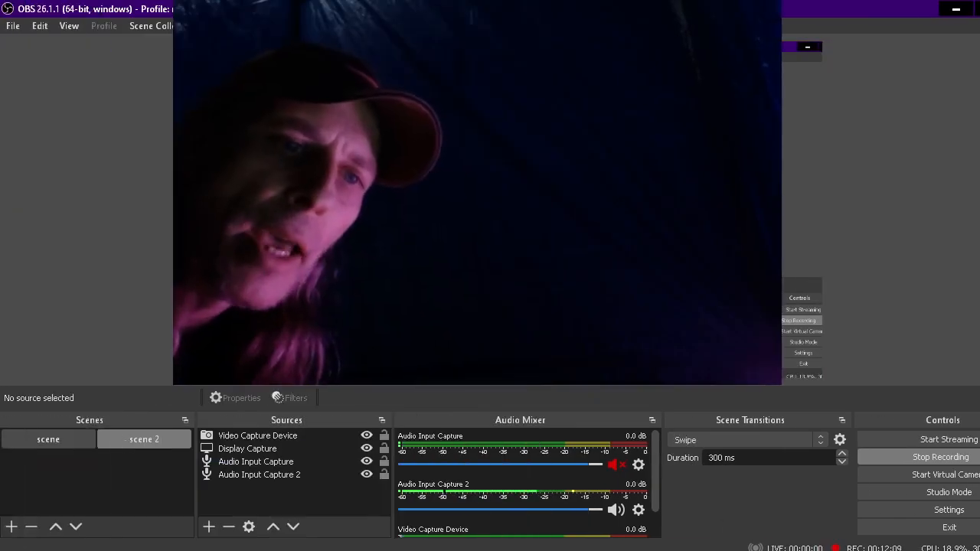
{"action": "left_click", "coordinate": [955, 496]}
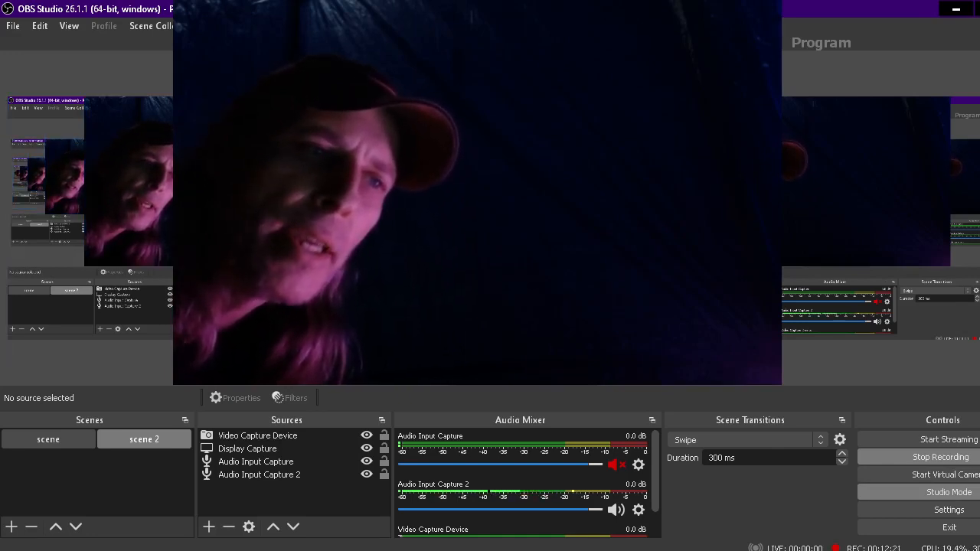
{"action": "left_click_drag", "start_coordinate": [464, 260], "coordinate": [555, 260]}
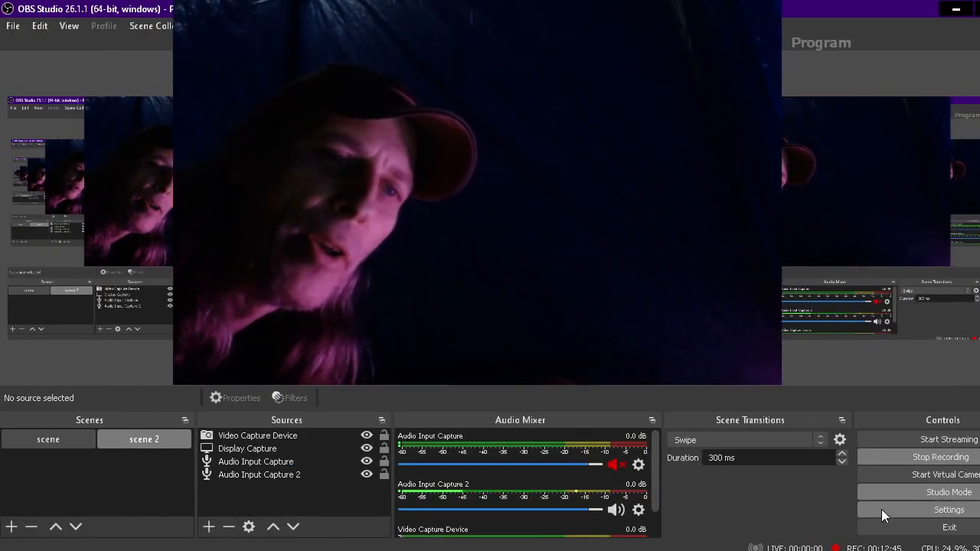
{"action": "left_click", "coordinate": [909, 488]}
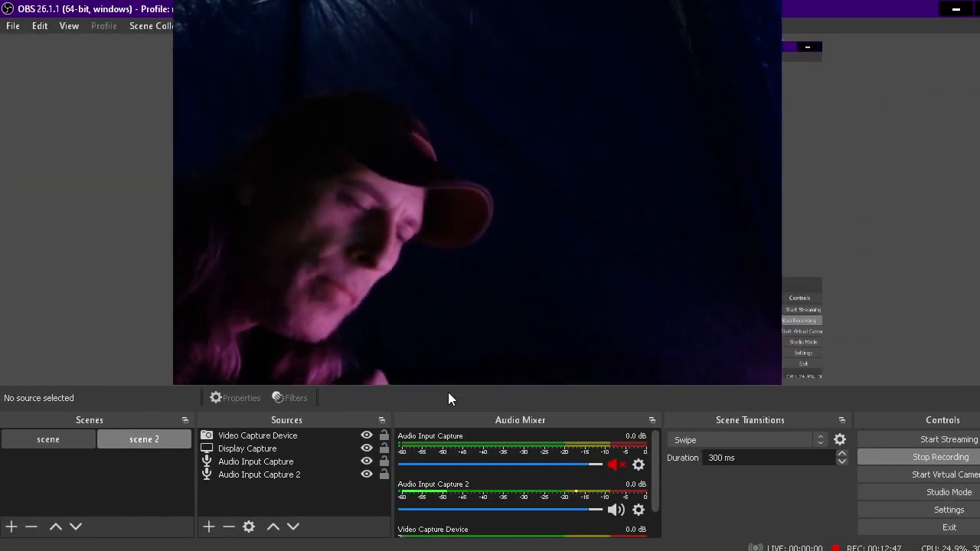
- In the original scene, shrink the Video Capture Device image from its lower-left corner and move it to the display capture's upper-right corner
{"action": "left_click", "coordinate": [79, 440]}
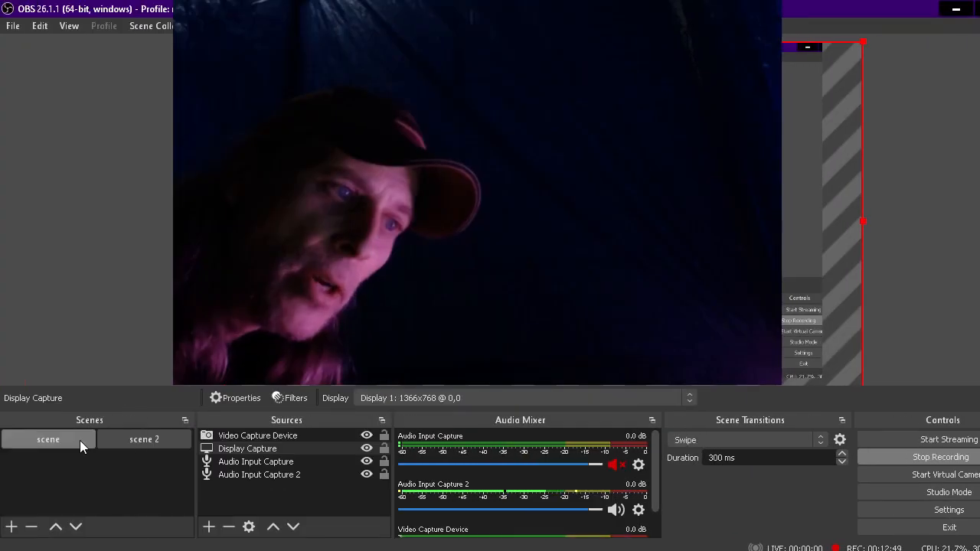
{"action": "left_click", "coordinate": [129, 440]}
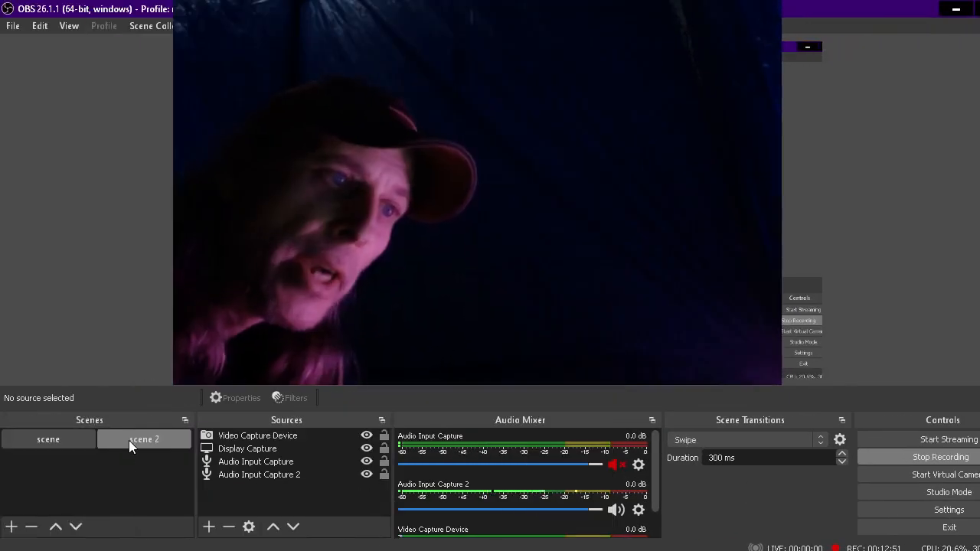
{"action": "left_click", "coordinate": [84, 440]}
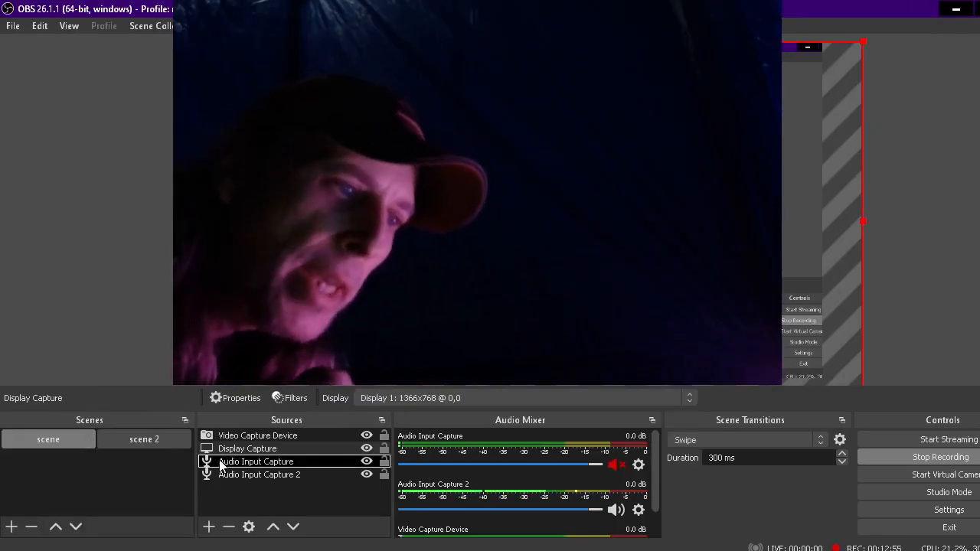
{"action": "left_click", "coordinate": [236, 436]}
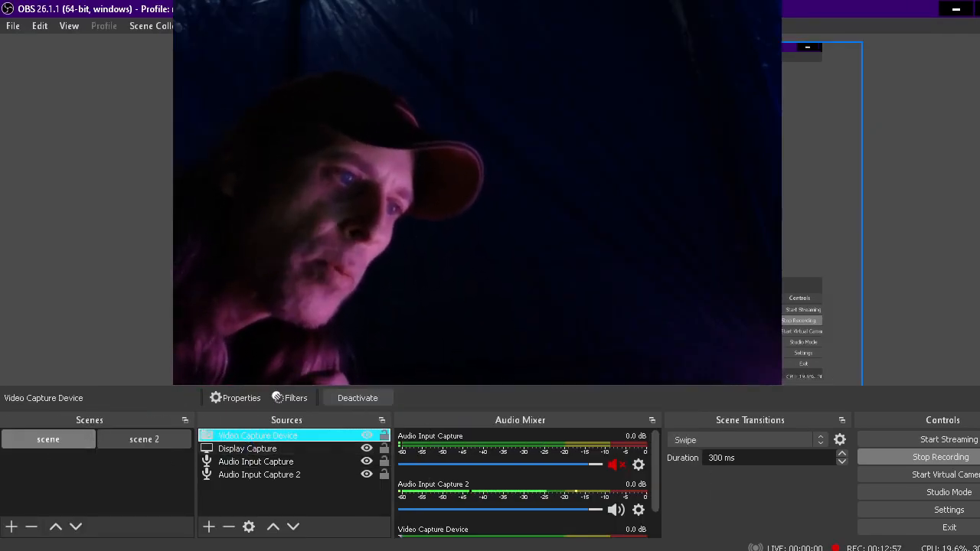
{"action": "left_click_drag", "start_coordinate": [330, 276], "coordinate": [472, 168]}
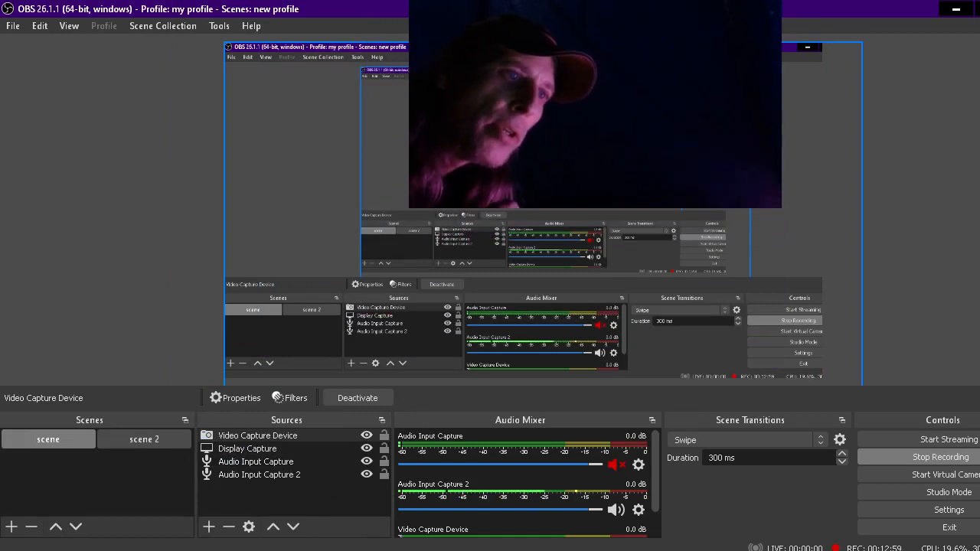
{"action": "left_click_drag", "start_coordinate": [581, 107], "coordinate": [786, 139]}
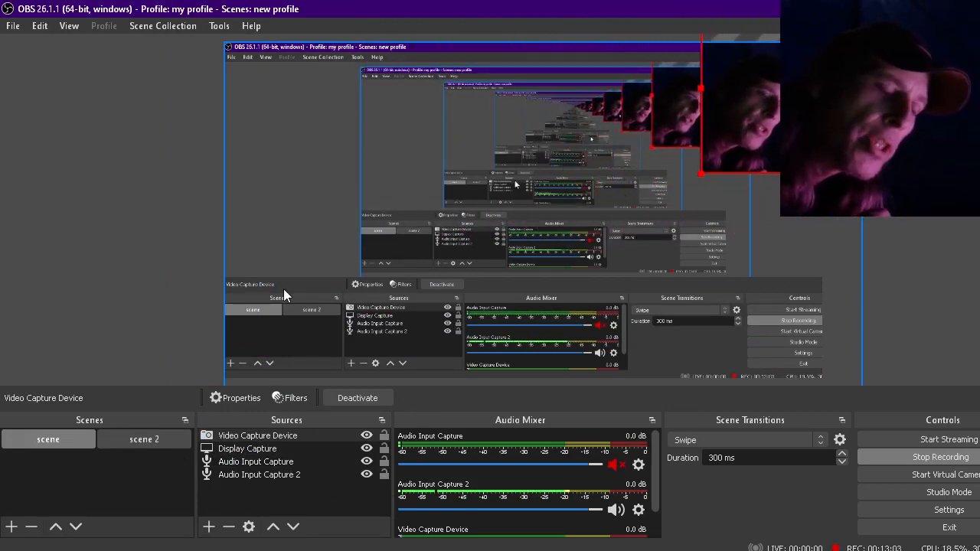
- In scene 2, enlarge the Video Capture Device image from its lower-left corner, and compare it with the original scene
{"action": "left_click", "coordinate": [115, 442]}
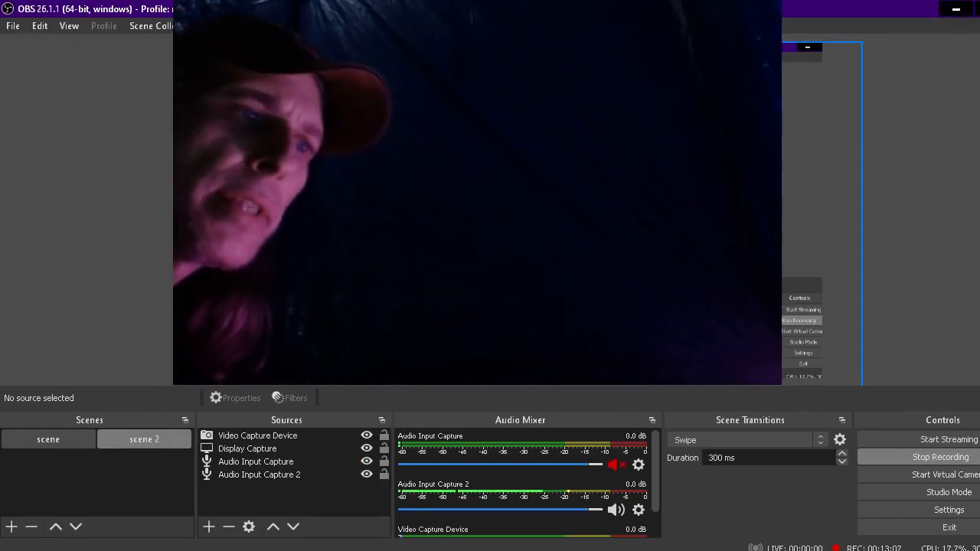
{"action": "left_click", "coordinate": [258, 436]}
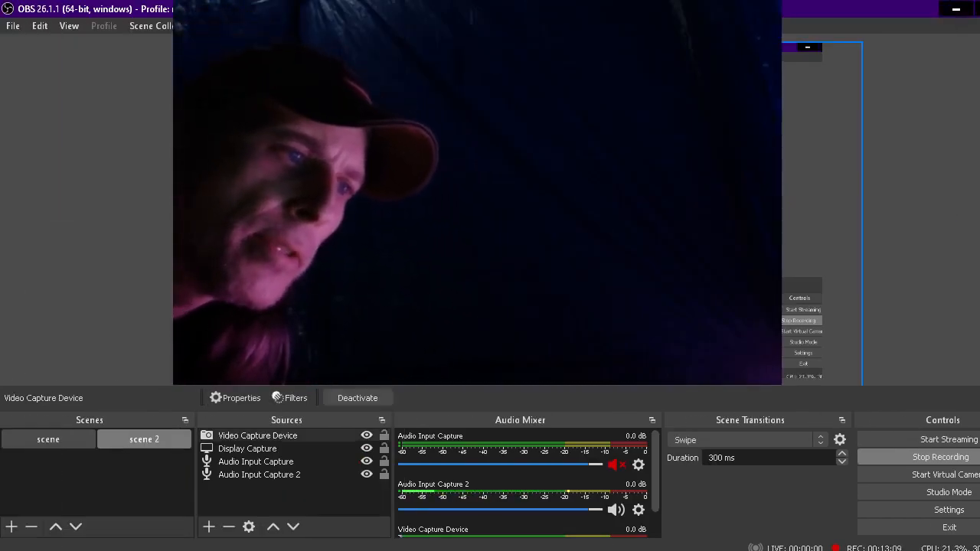
{"action": "mouse_move", "coordinate": [173, 384]}
{"action": "left_mouse_down"}
{"action": "mouse_move", "coordinate": [53, 472]}
{"action": "mouse_move", "coordinate": [274, 309]}
{"action": "mouse_move", "coordinate": [175, 383]}
{"action": "left_mouse_up"}
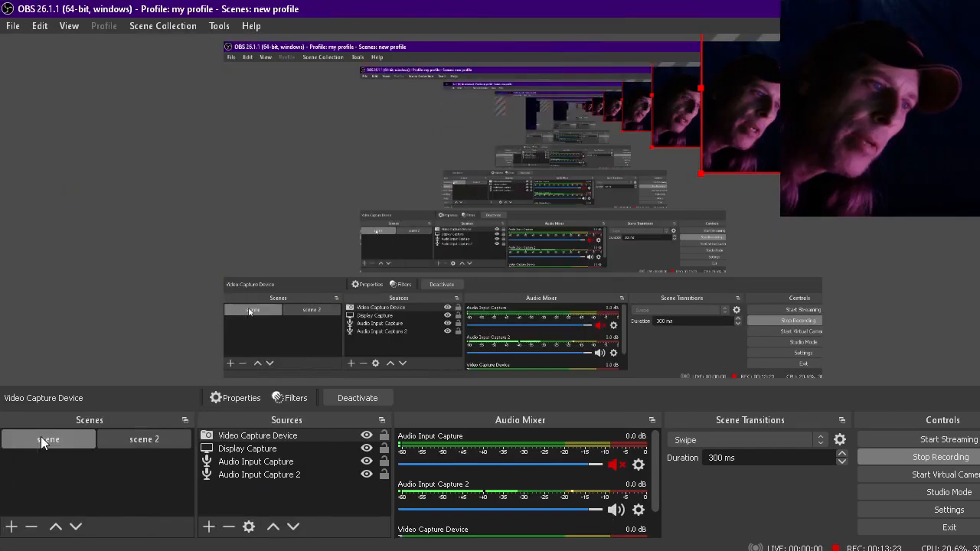
{"action": "left_click", "coordinate": [169, 434]}
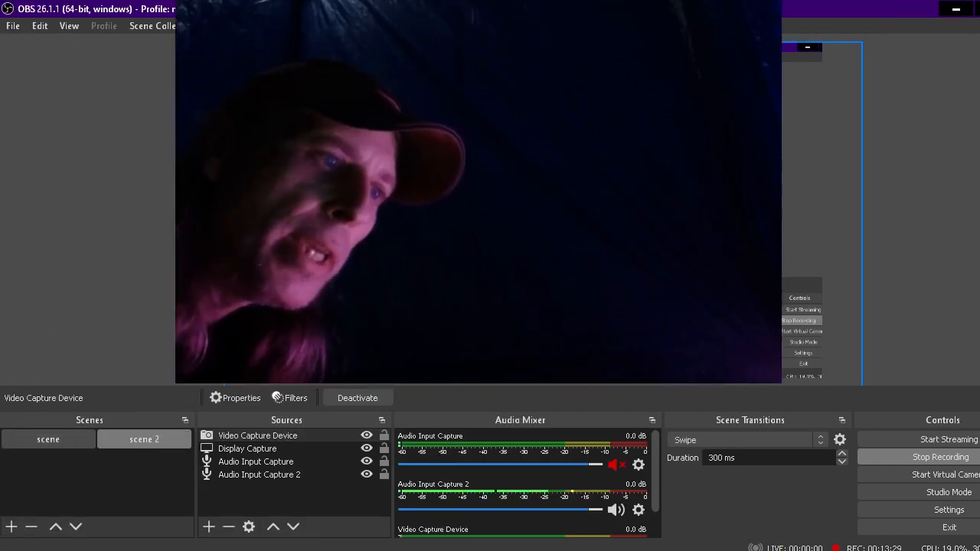
{"action": "left_click_drag", "start_coordinate": [332, 276], "coordinate": [262, 328]}
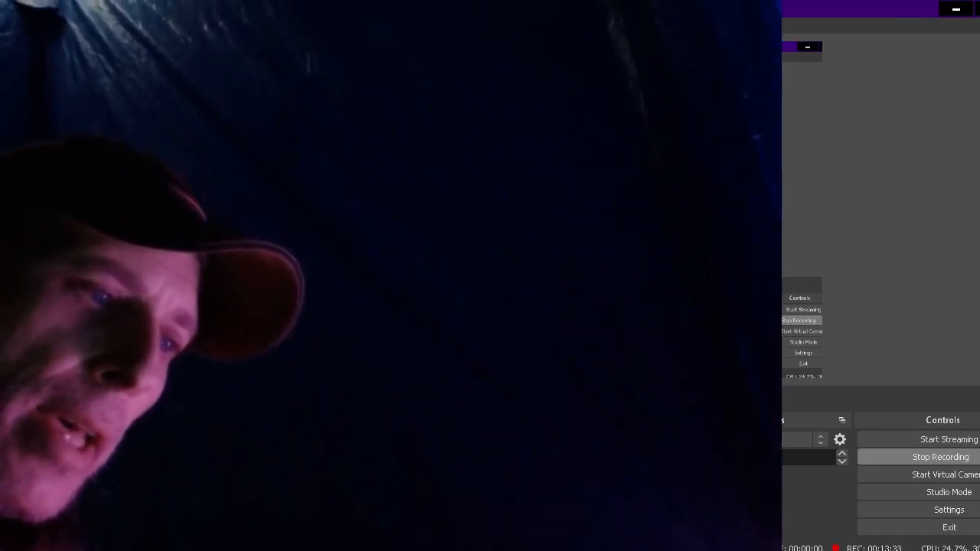
- Compare both scenes again, and in scene 2 shrink the webcam image and reposition it further right and lower over the display capture
{"action": "left_click", "coordinate": [61, 440]}
{"action": "left_click", "coordinate": [130, 441]}
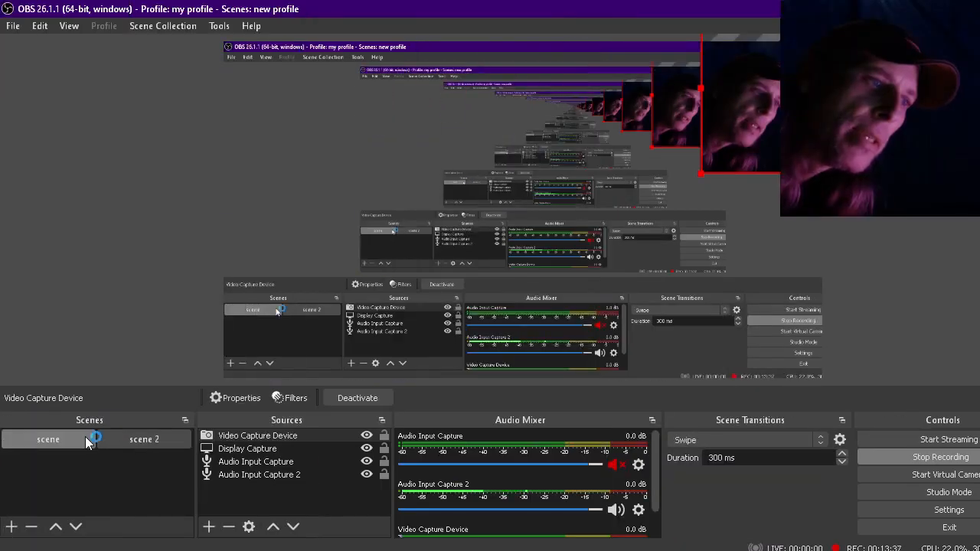
{"action": "left_click", "coordinate": [134, 438]}
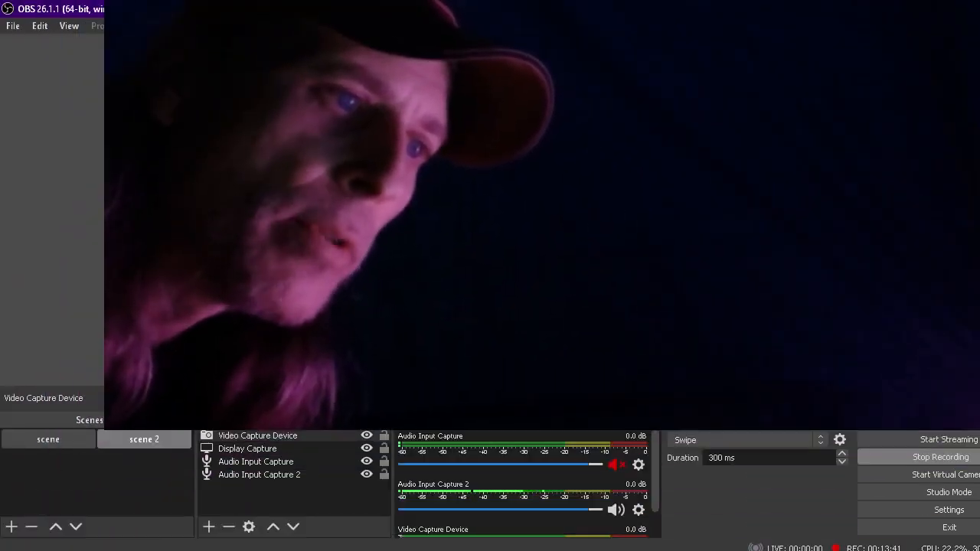
{"action": "left_click_drag", "start_coordinate": [288, 304], "coordinate": [461, 174]}
{"action": "left_click_drag", "start_coordinate": [389, 216], "coordinate": [325, 405]}
{"action": "left_click_drag", "start_coordinate": [618, 142], "coordinate": [624, 186]}
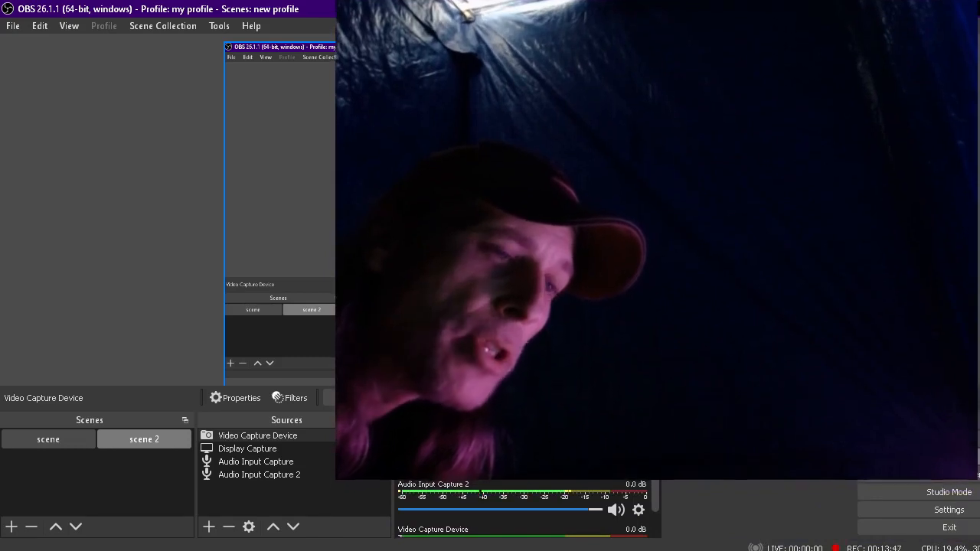
{"action": "left_click", "coordinate": [118, 270]}
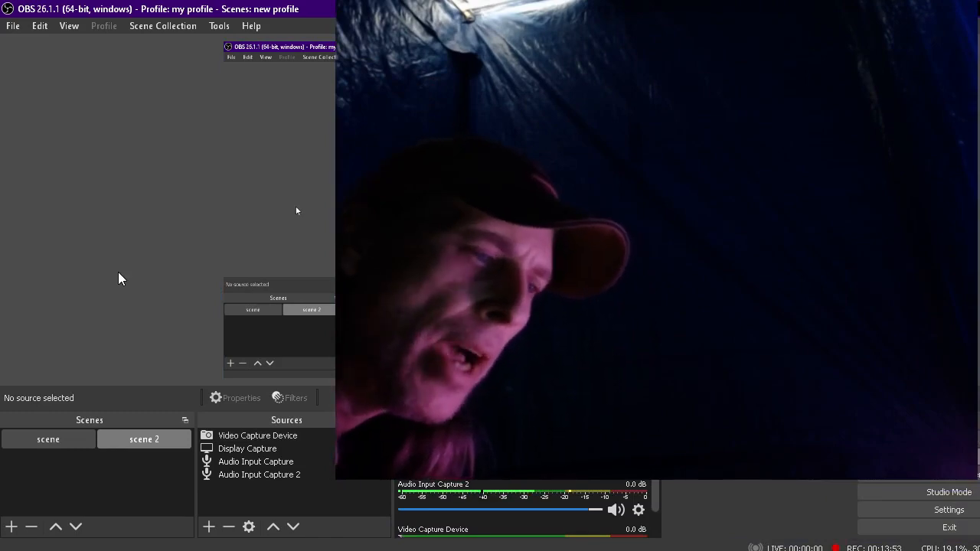
- Switch back and forth between scene and scene 2 to compare the two webcam layouts
{"action": "left_click", "coordinate": [68, 435]}
{"action": "left_click", "coordinate": [115, 439]}
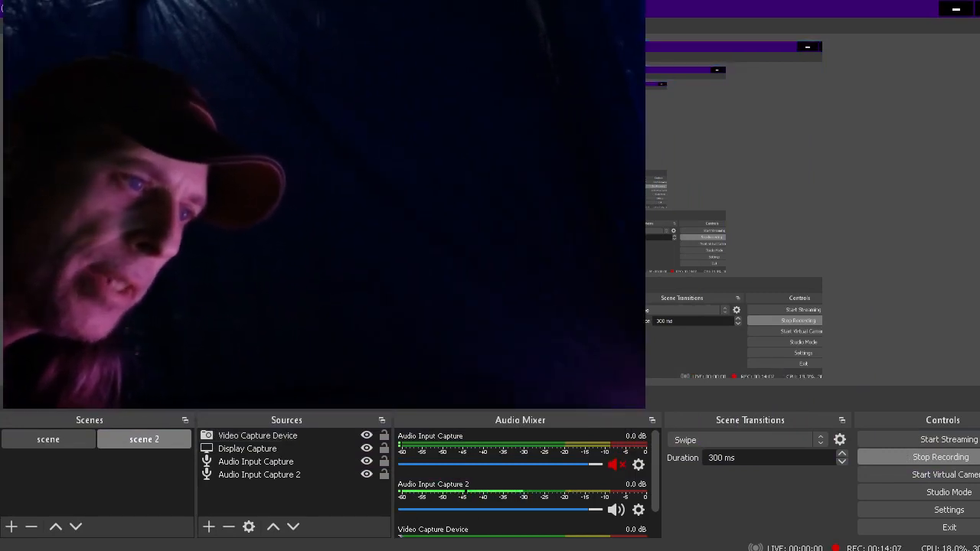
{"action": "left_click", "coordinate": [89, 434]}
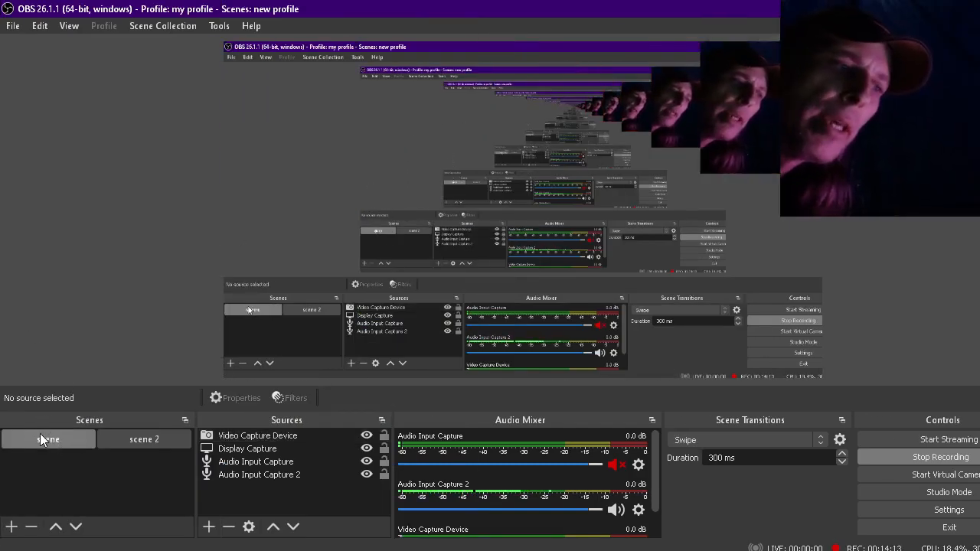
{"action": "left_click", "coordinate": [105, 443]}
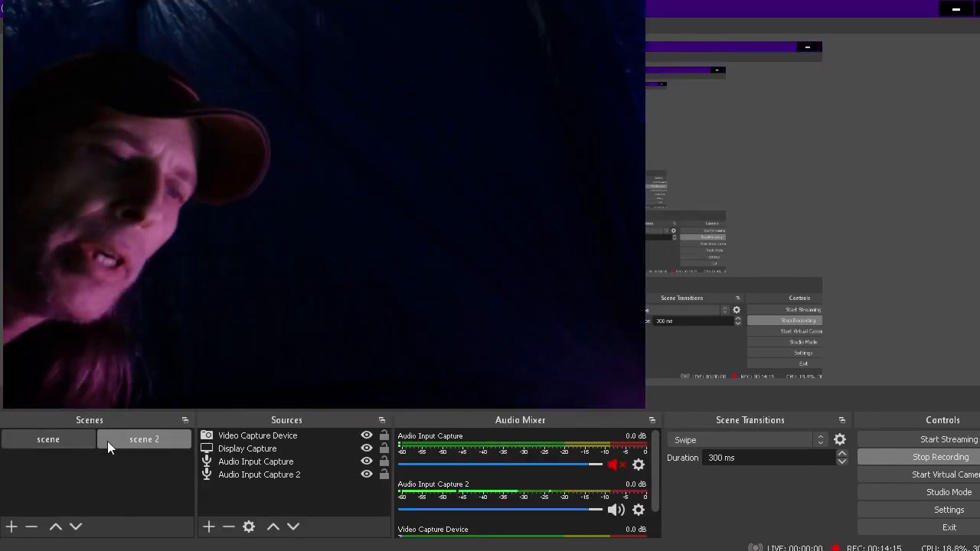
{"action": "left_click", "coordinate": [73, 439]}
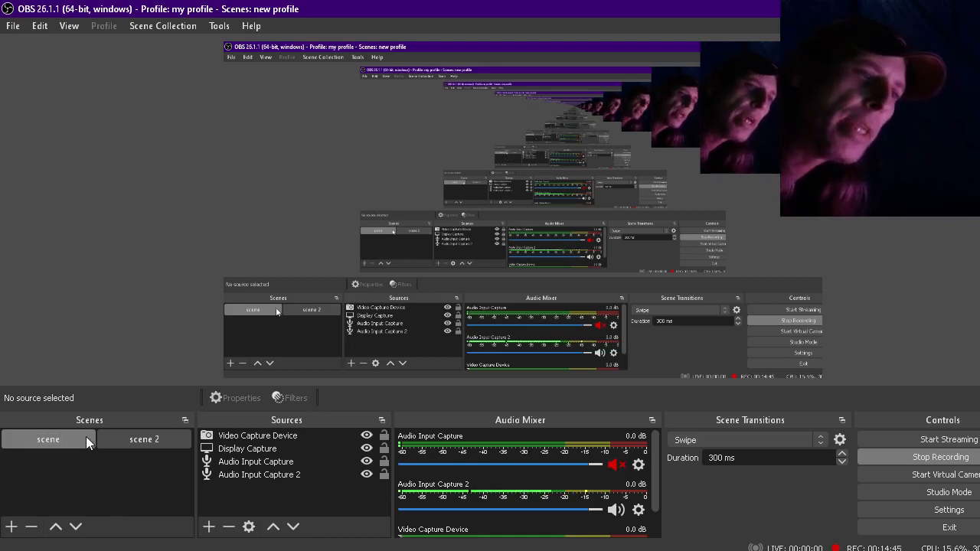
{"action": "left_click", "coordinate": [107, 438]}
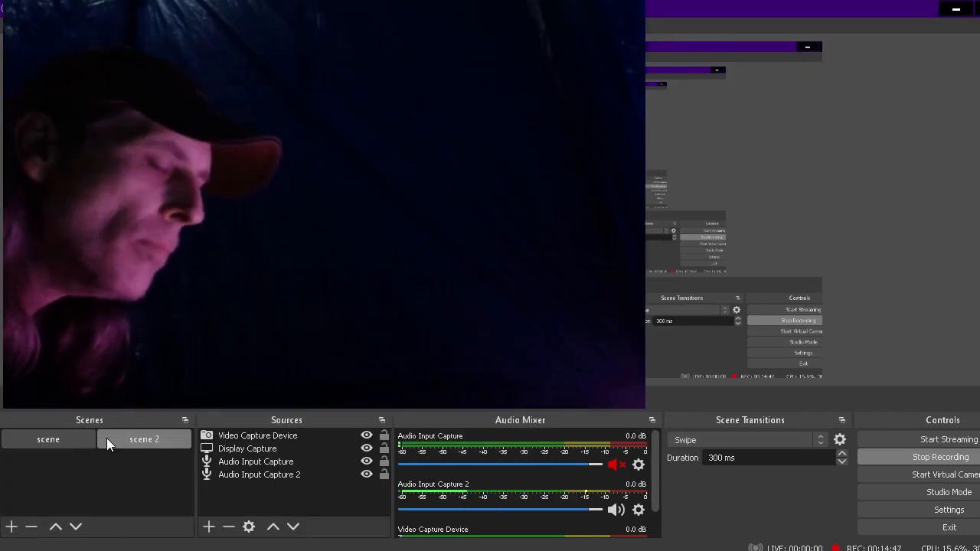